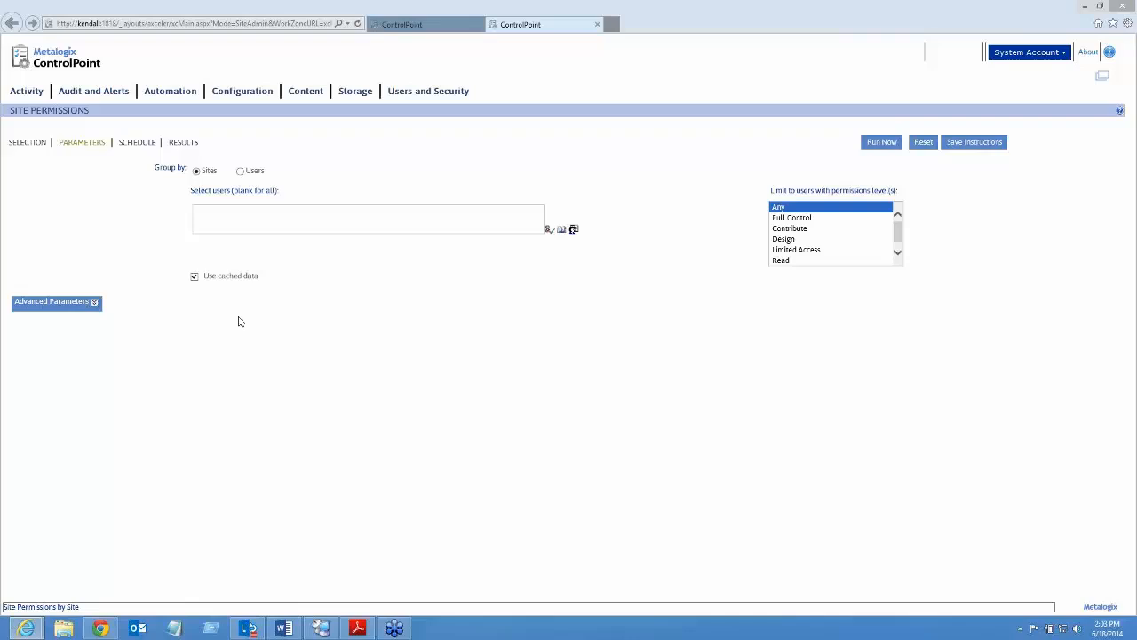
# Launch ControlPoint Permissions Management from the Customers Site and open the Add user(s) to SharePoint Group(s) operation under Grant Permissions
pyautogui.click(408, 22)
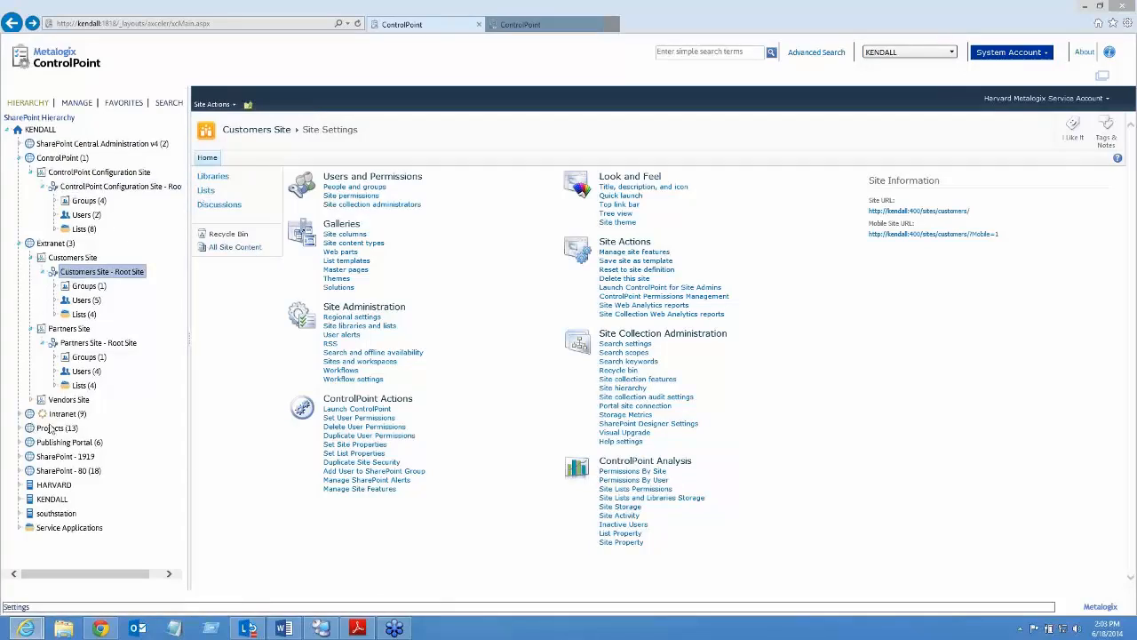
pyautogui.click(22, 414)
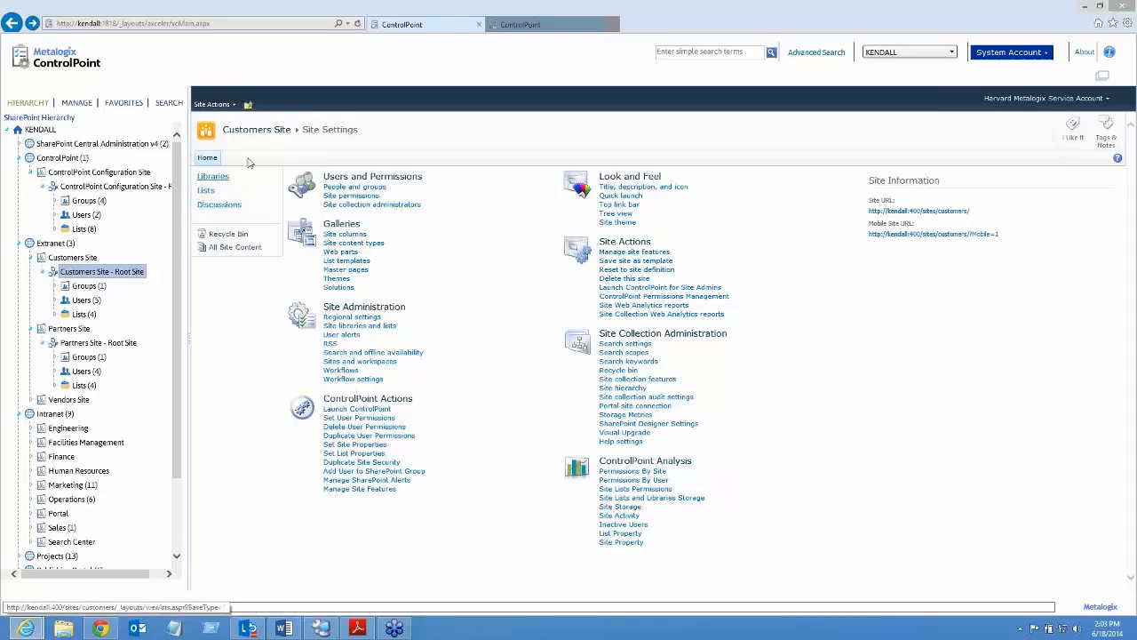
pyautogui.click(215, 106)
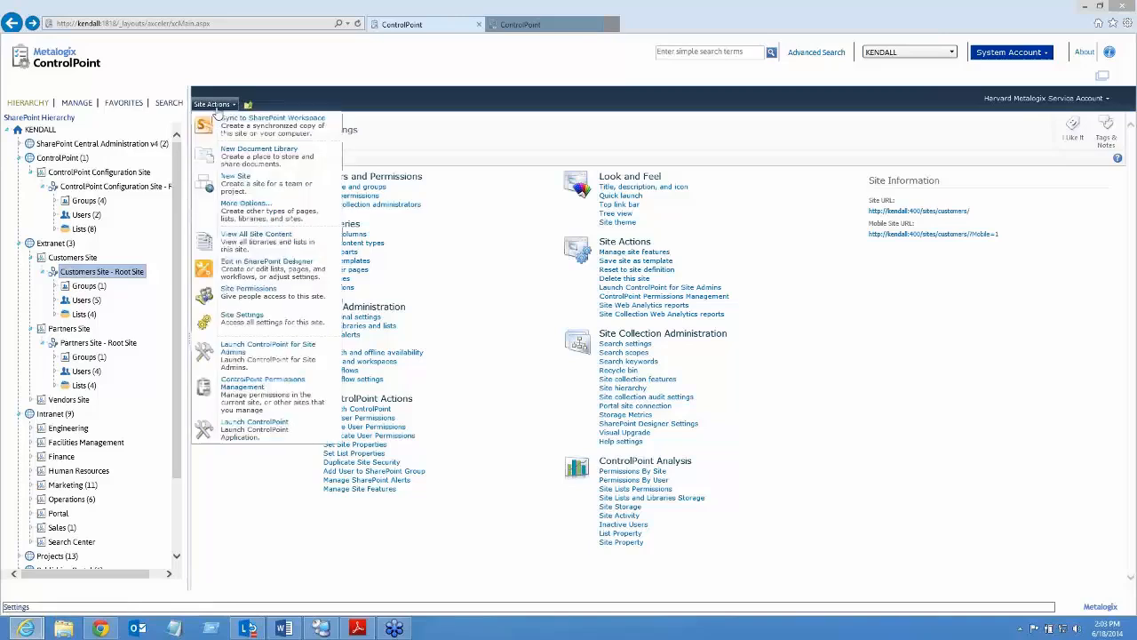
pyautogui.click(263, 391)
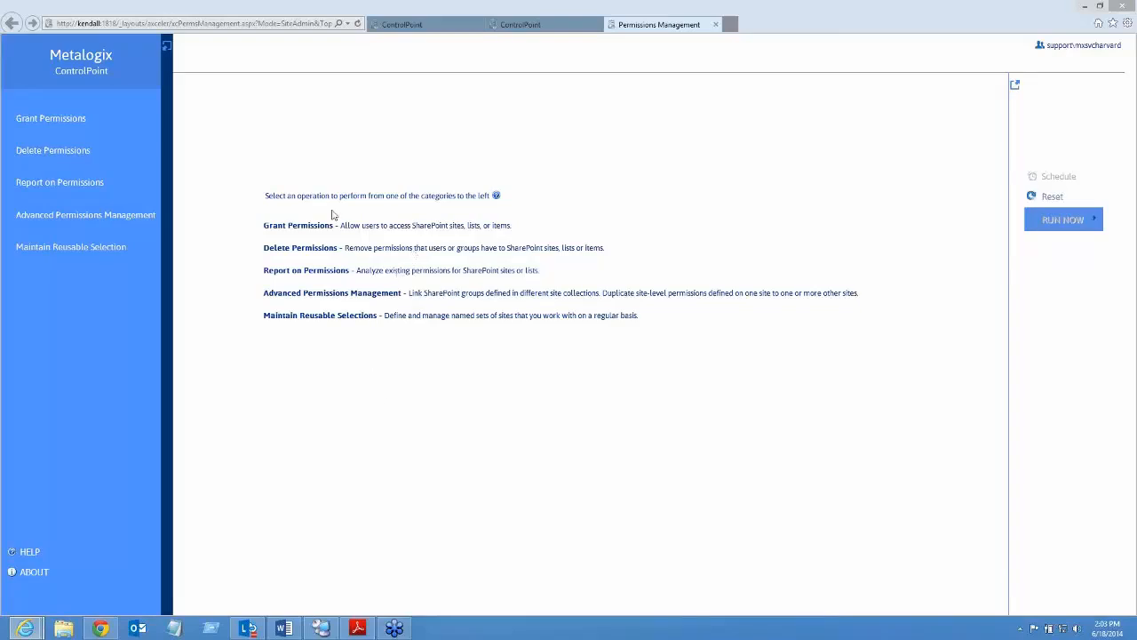
pyautogui.moveTo(66, 141)
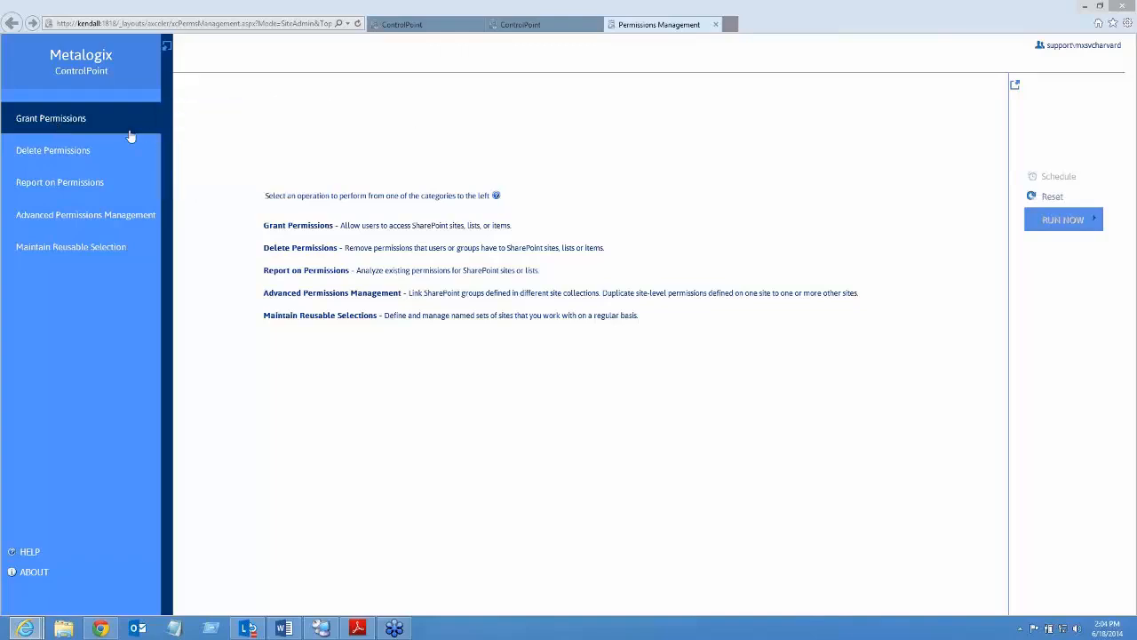
pyautogui.click(203, 123)
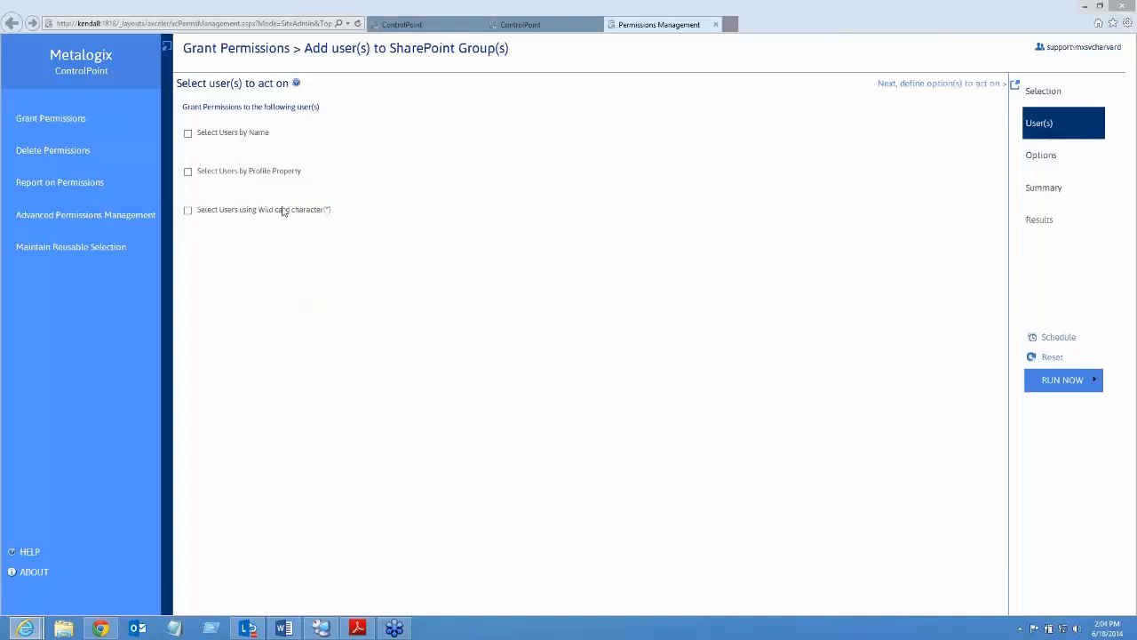
# Close the Permissions Management and Site Permissions pages and review the ControlPoint entries in the Customers Site's site actions
pyautogui.click(717, 25)
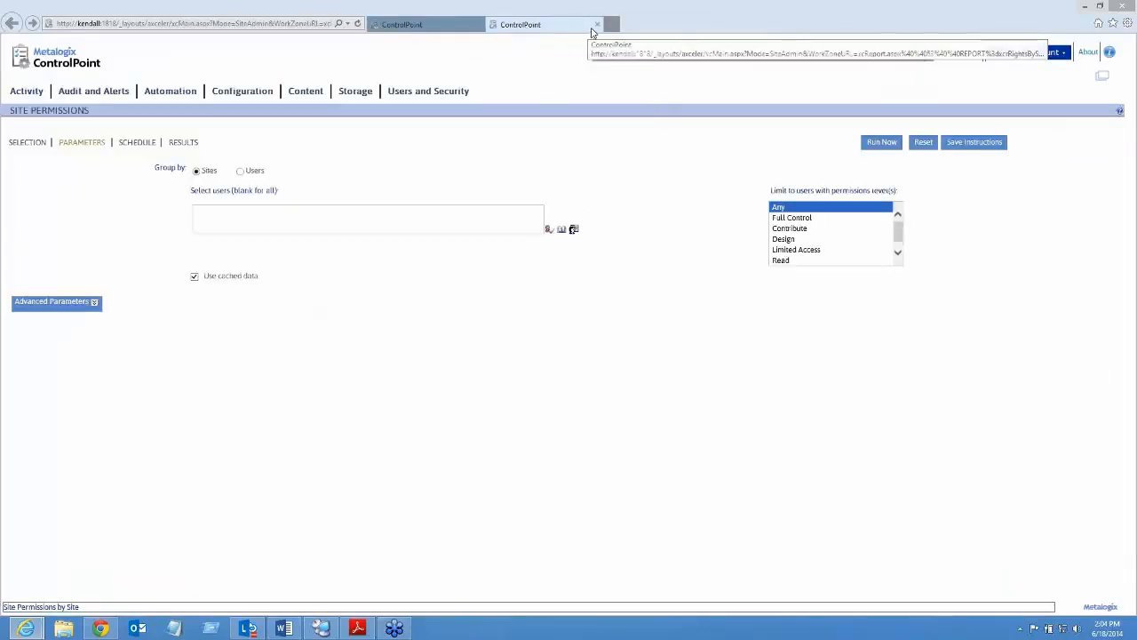
pyautogui.click(596, 26)
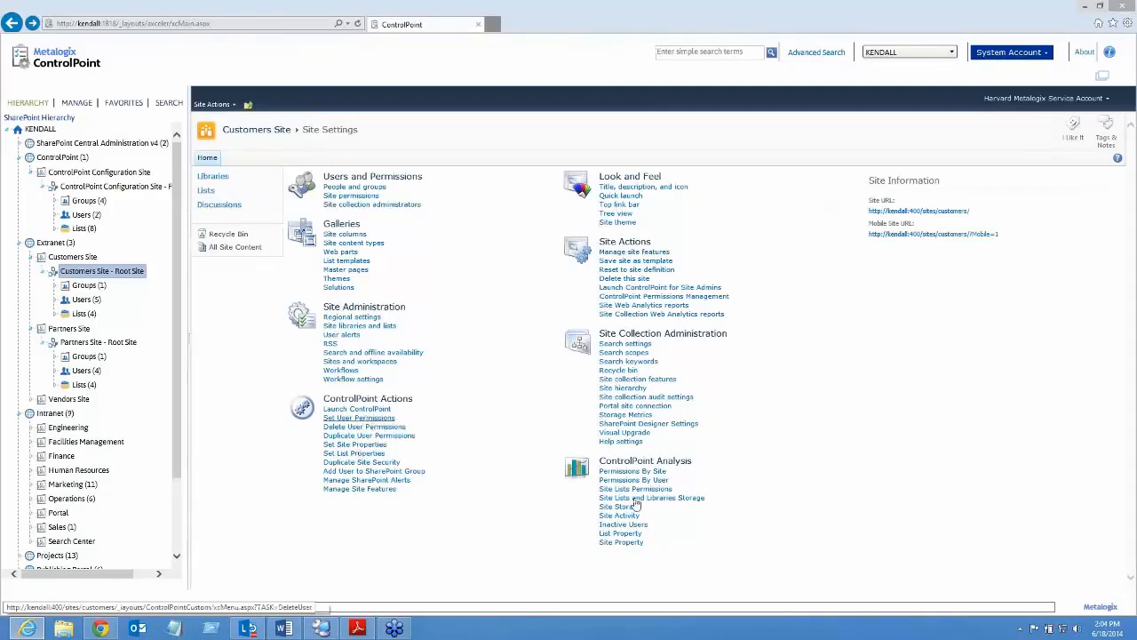
pyautogui.click(217, 105)
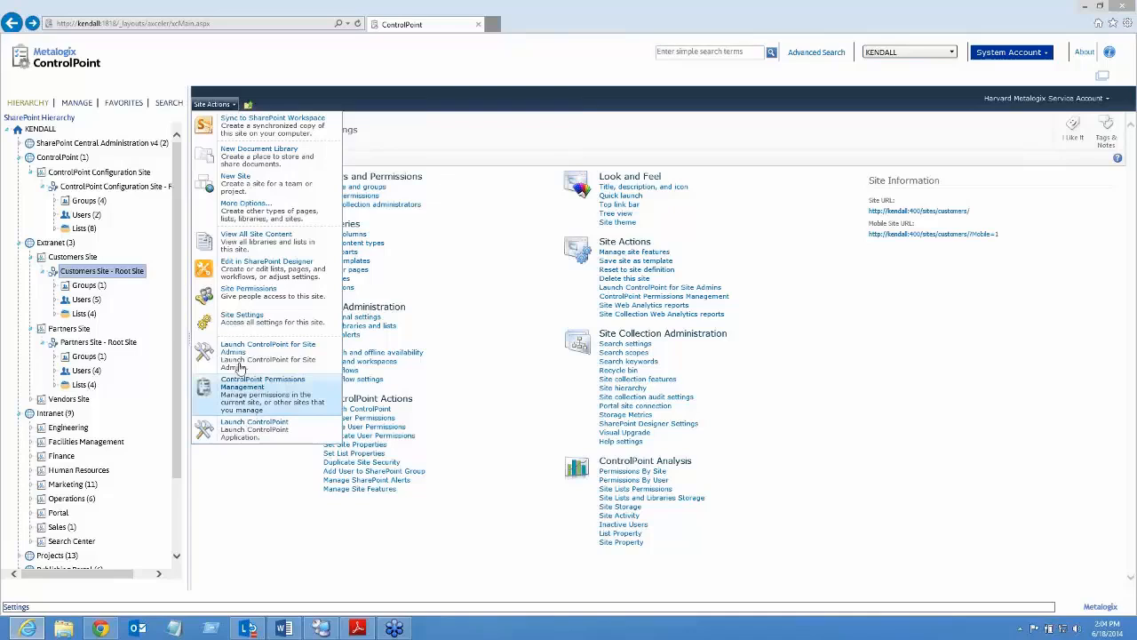
pyautogui.click(249, 511)
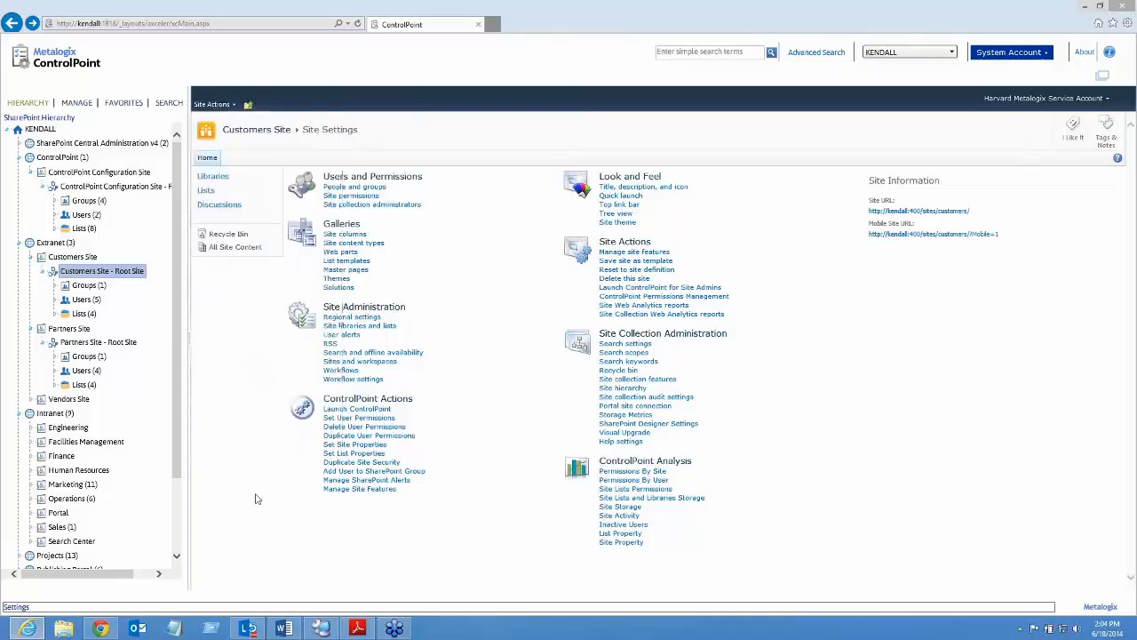
# Switch to the ControlPoint guide in Adobe Reader and read the procedure for configuring site administration features for the SharePoint farm
pyautogui.click(357, 630)
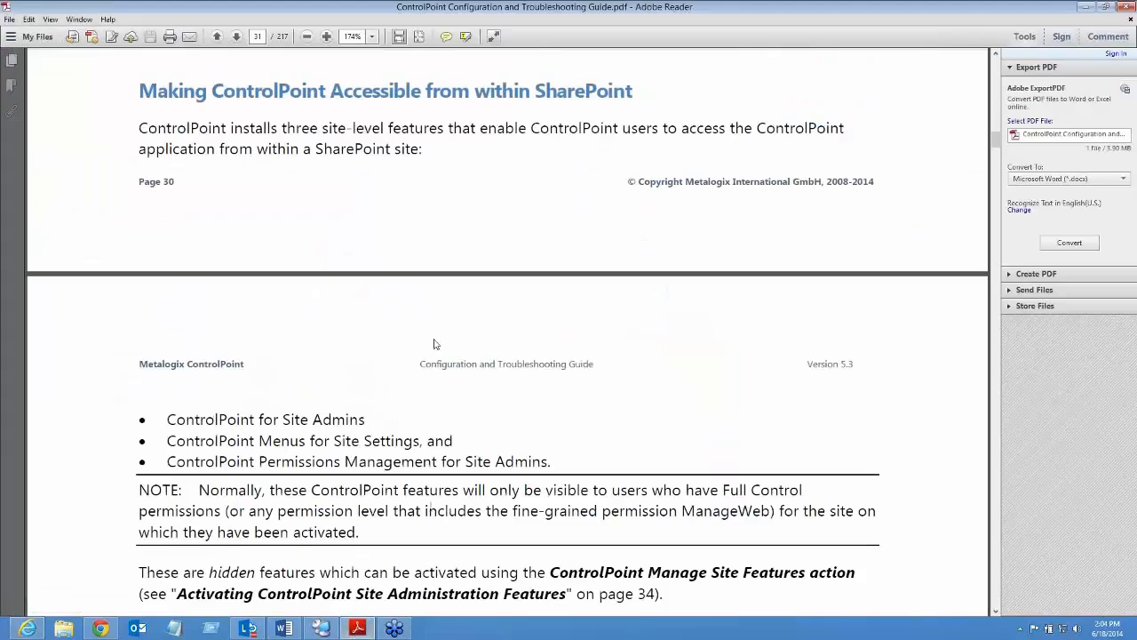
pyautogui.click(999, 586)
pyautogui.scroll(-15, 1002, 589)
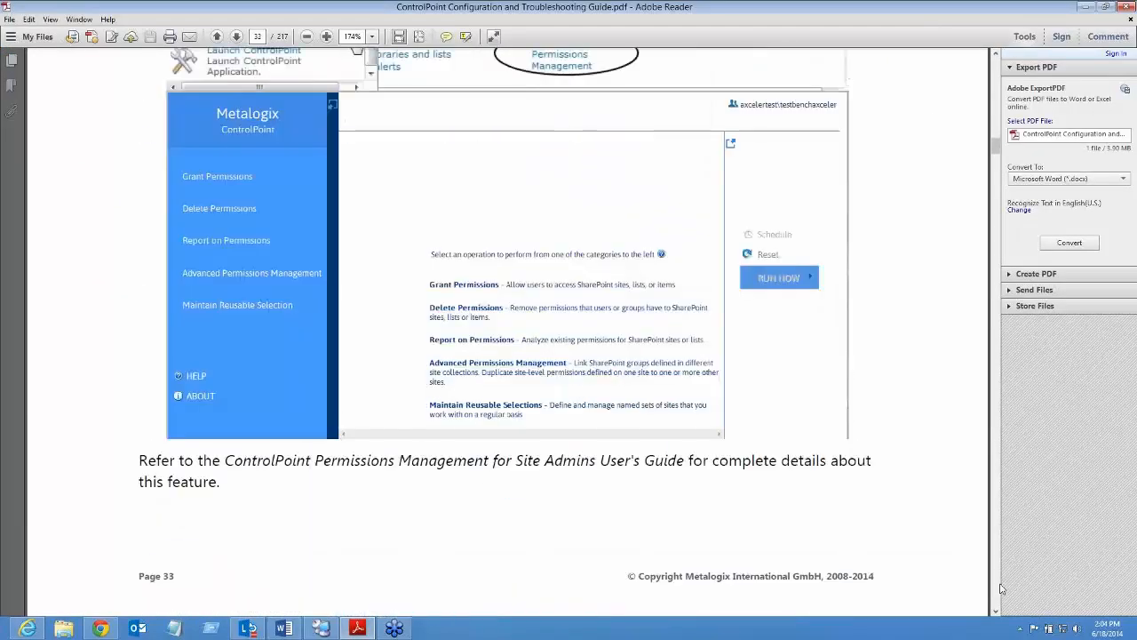
pyautogui.scroll(-1, 486, 317)
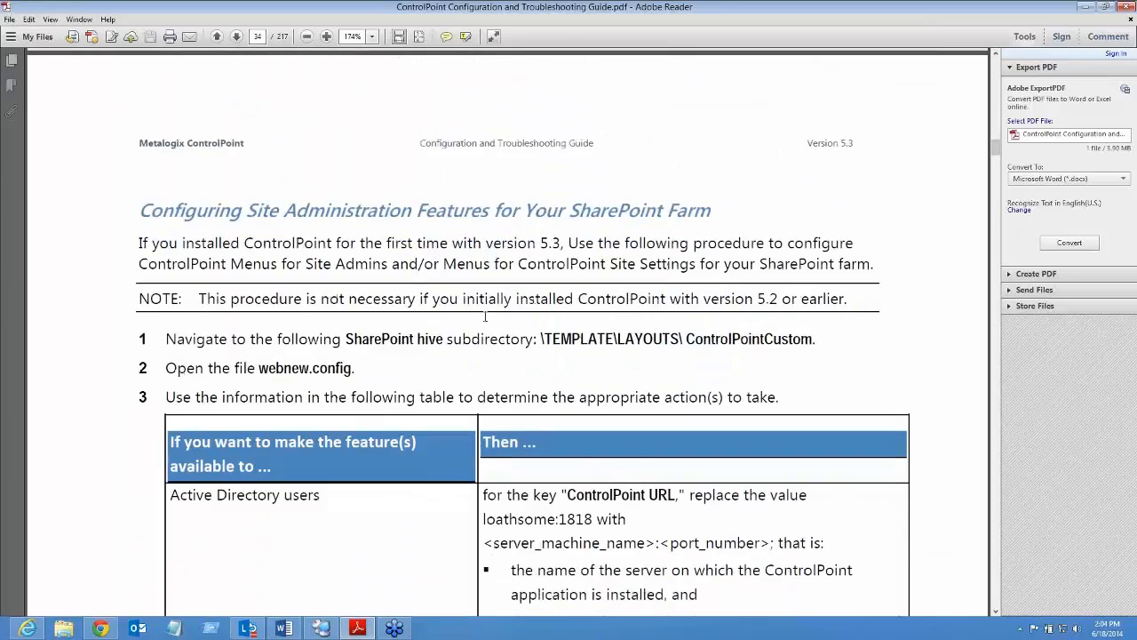
pyautogui.scroll(1, 486, 317)
pyautogui.scroll(-2, 480, 317)
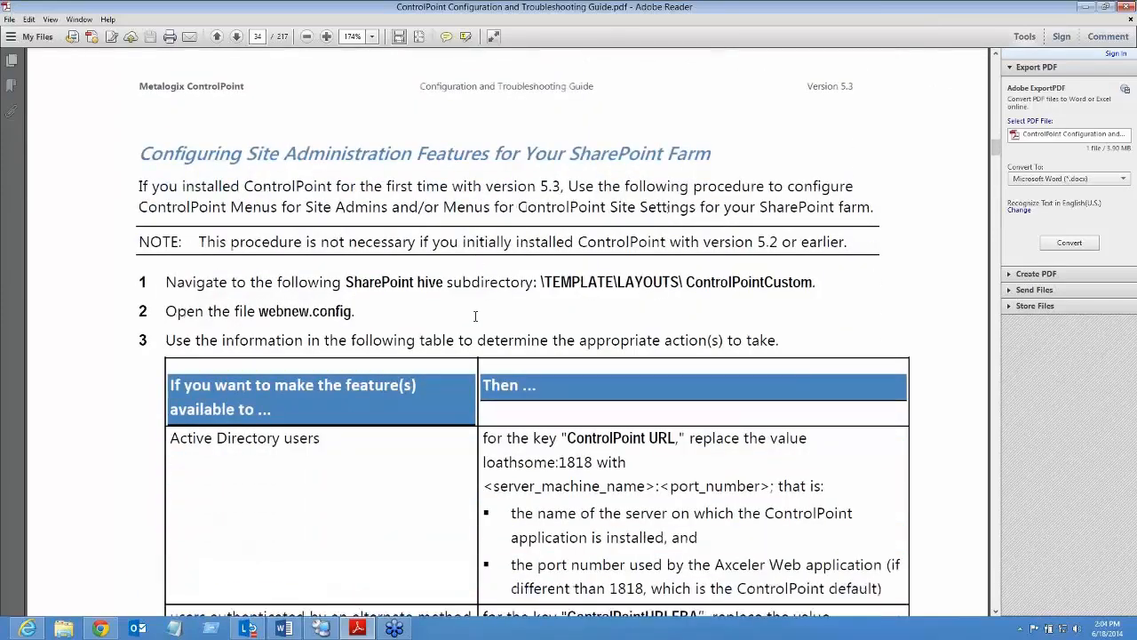
pyautogui.scroll(-1, 477, 316)
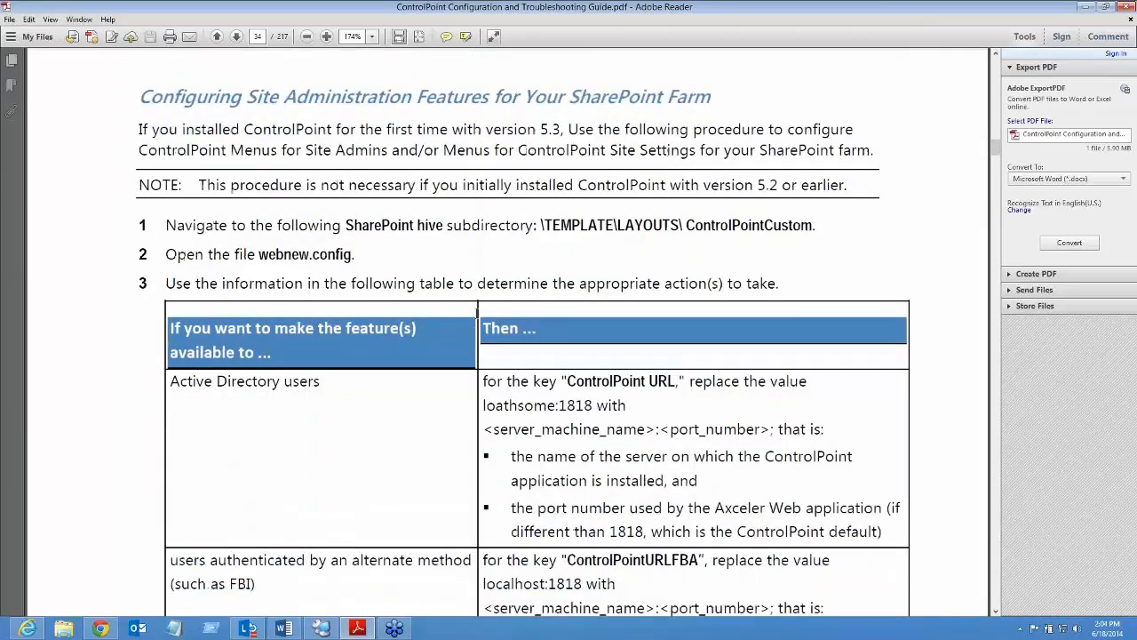
pyautogui.scroll(-1, 477, 311)
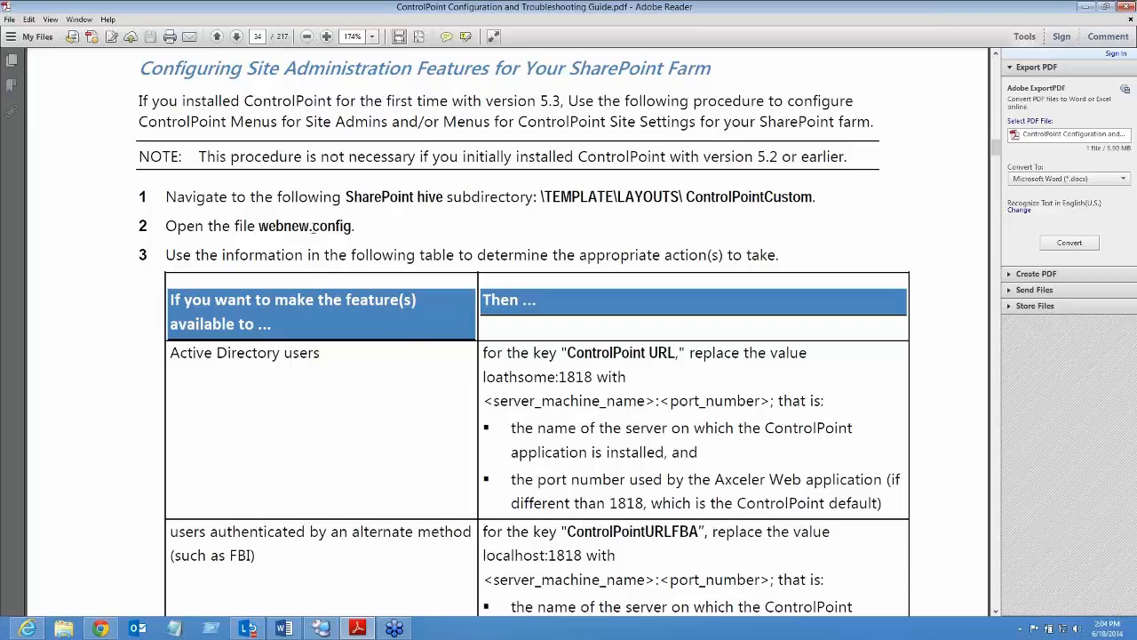
# Switch to the Kendall remote desktop and open webnew.config from the ControlPointCustom folder for editing in Notepad
pyautogui.click(320, 628)
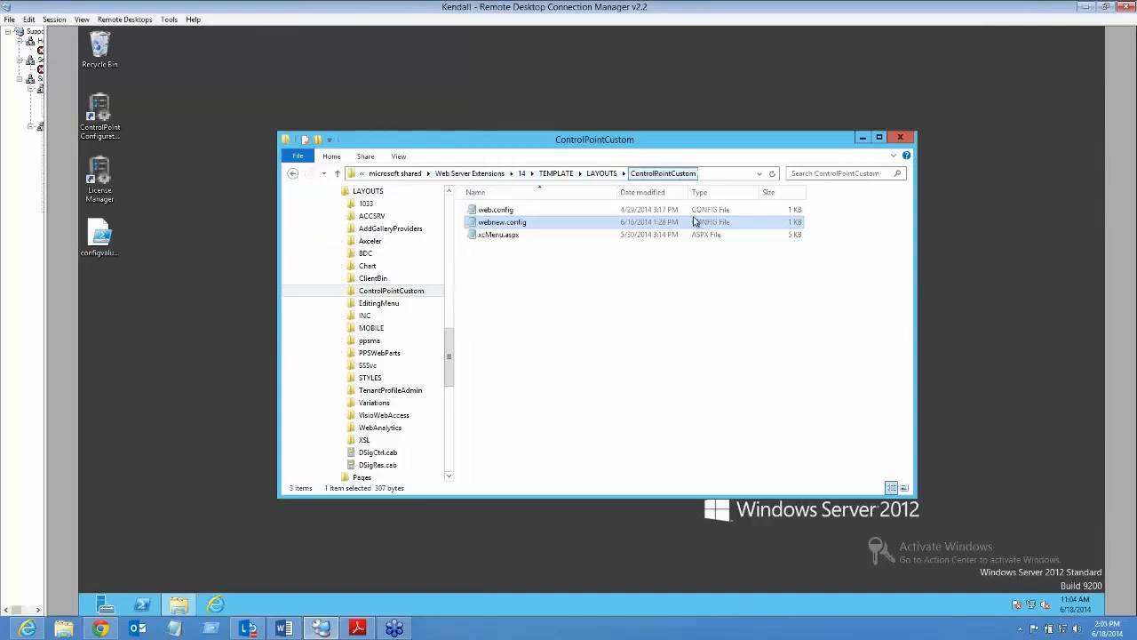
pyautogui.click(503, 227)
pyautogui.rightClick(504, 227)
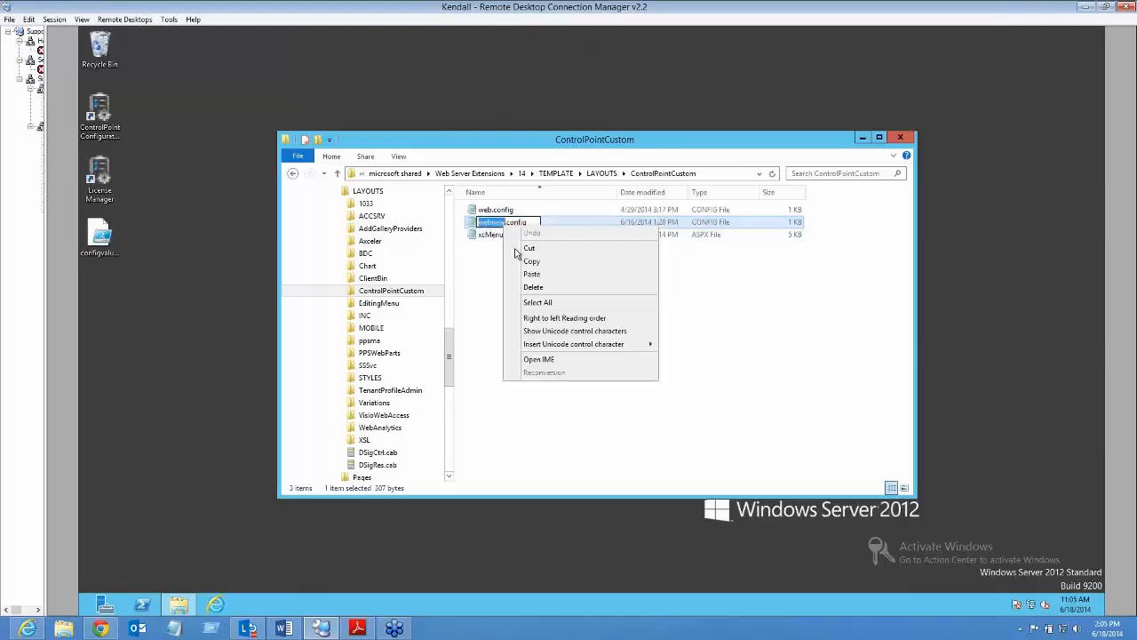
pyautogui.click(473, 224)
pyautogui.rightClick(473, 222)
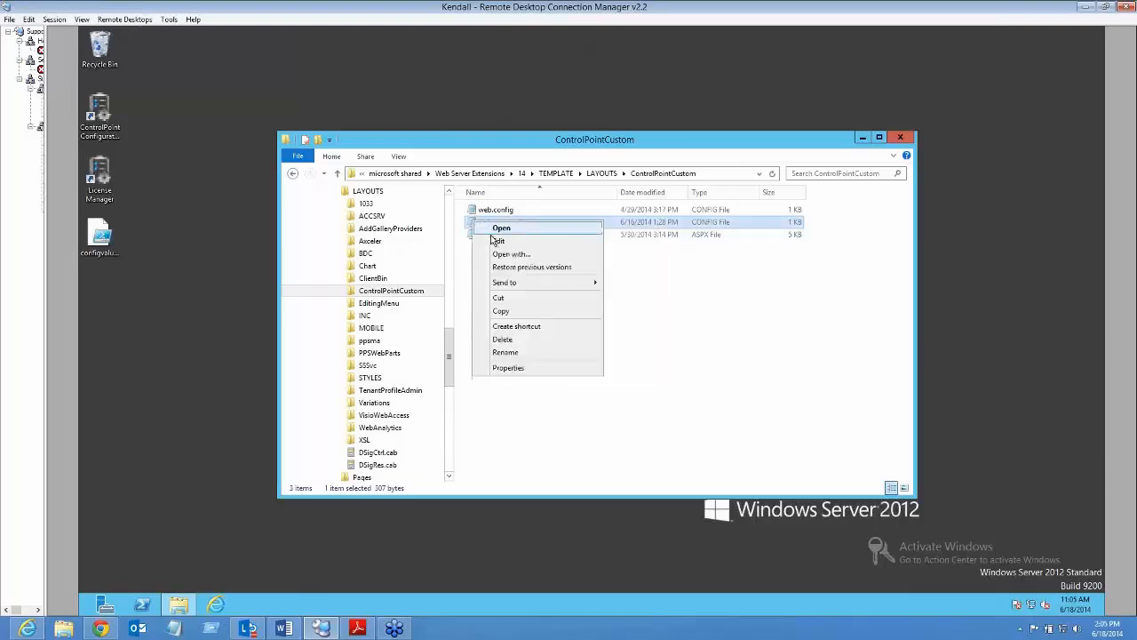
pyautogui.click(498, 241)
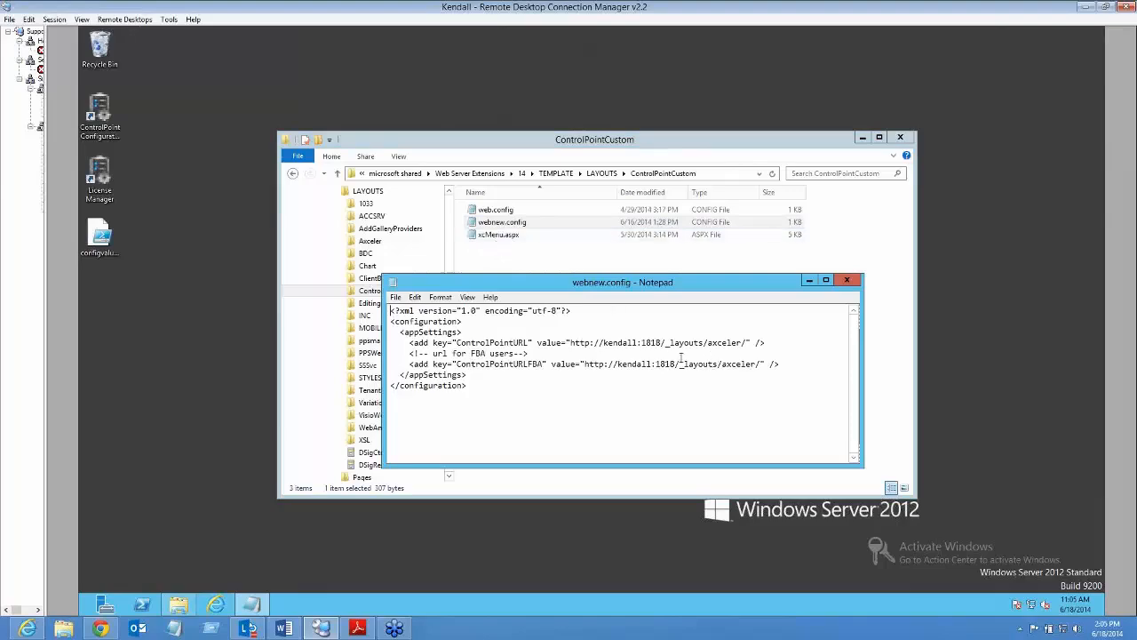
# Compare the ControlPointURL and ControlPointURLFBA entries in webnew.config with the guide's replacement table and its instructions for saving as web.config
pyautogui.click(367, 629)
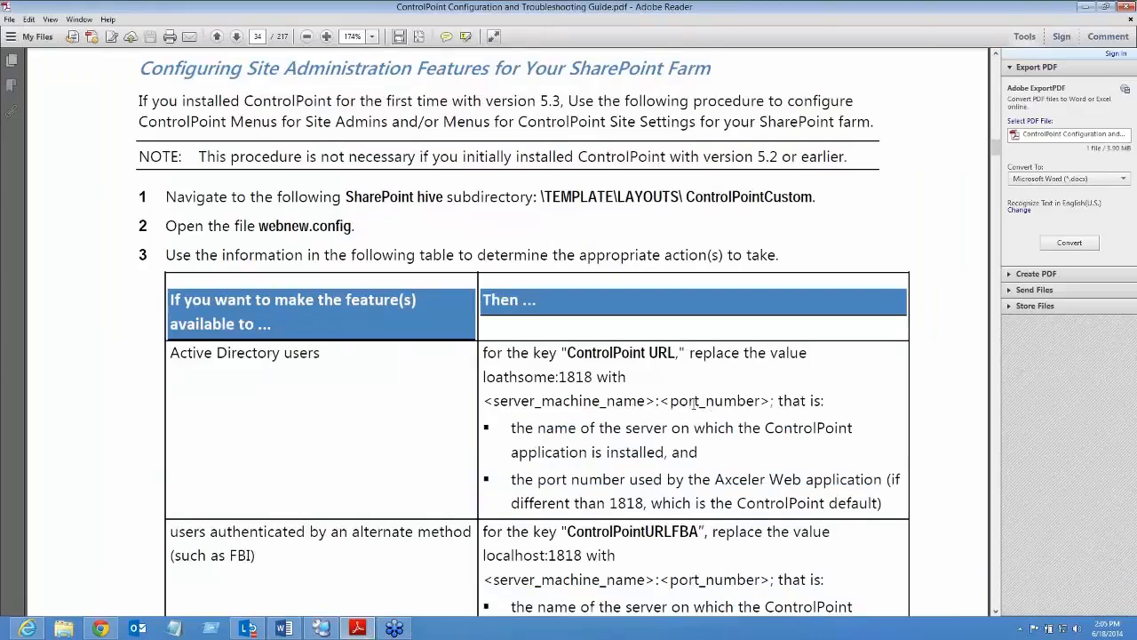
pyautogui.scroll(-5, 694, 402)
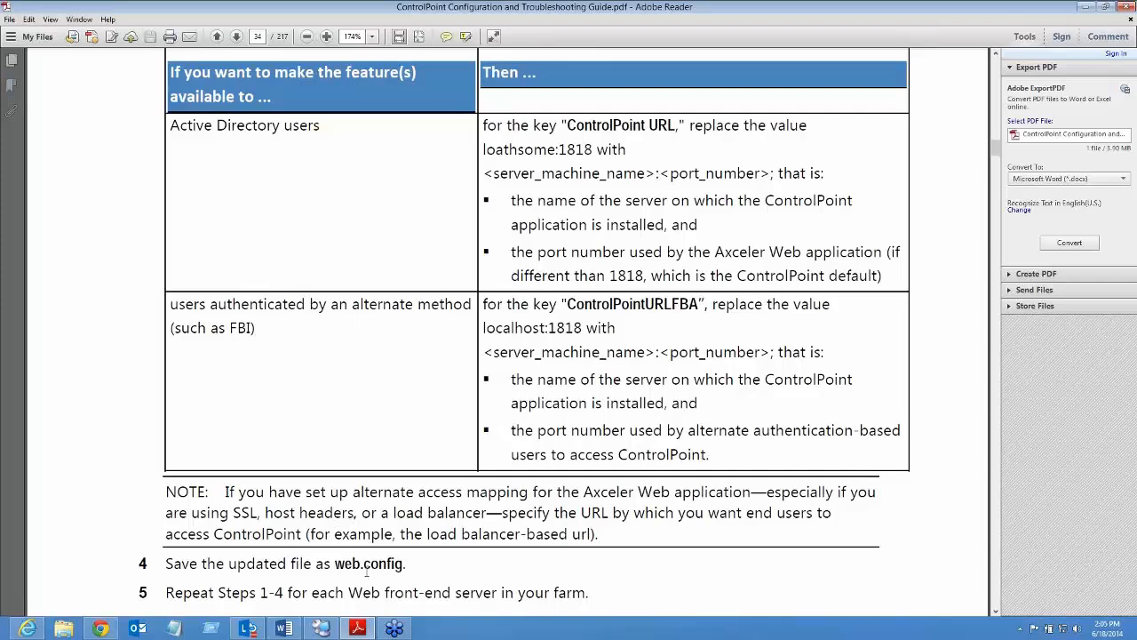
pyautogui.hotkey('alt', 'Tab')
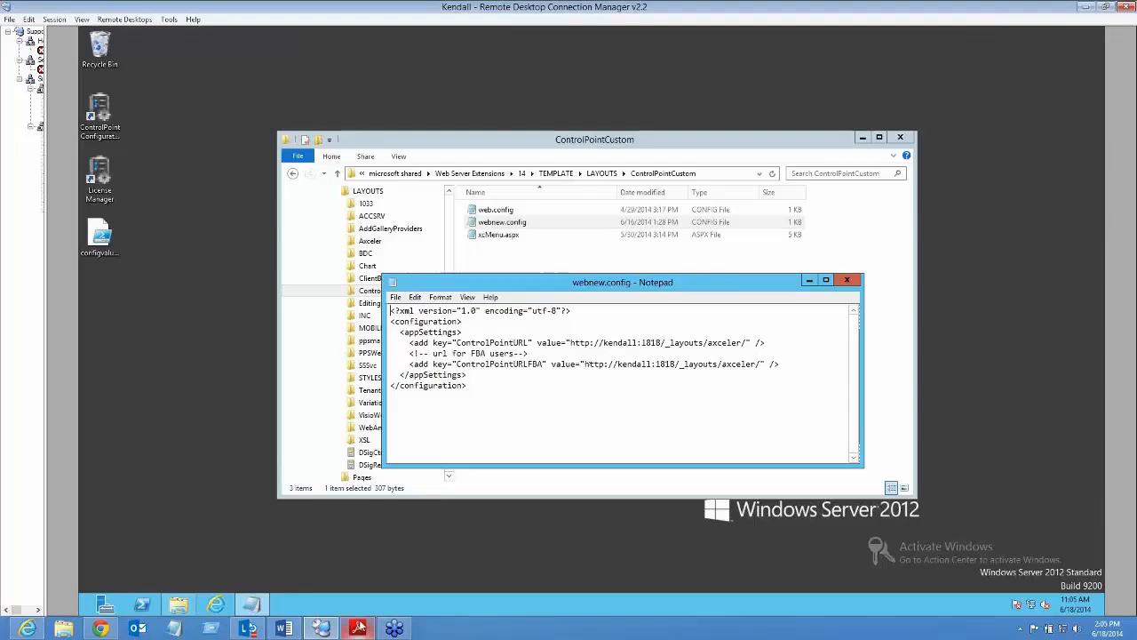
pyautogui.click(357, 628)
pyautogui.scroll(-1, 335, 507)
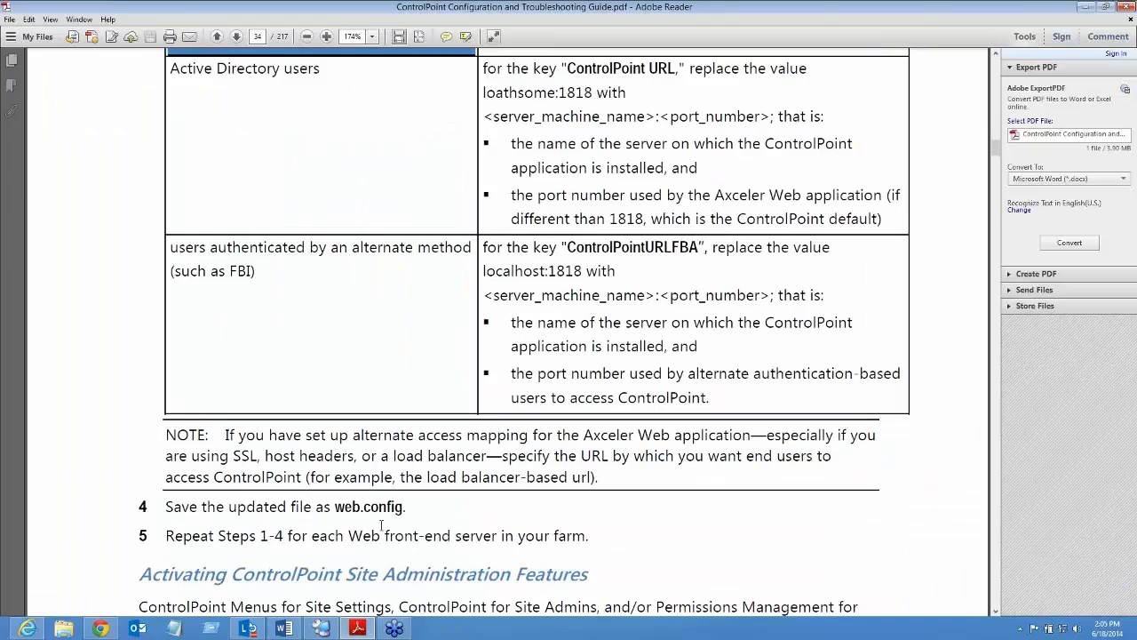
pyautogui.click(320, 628)
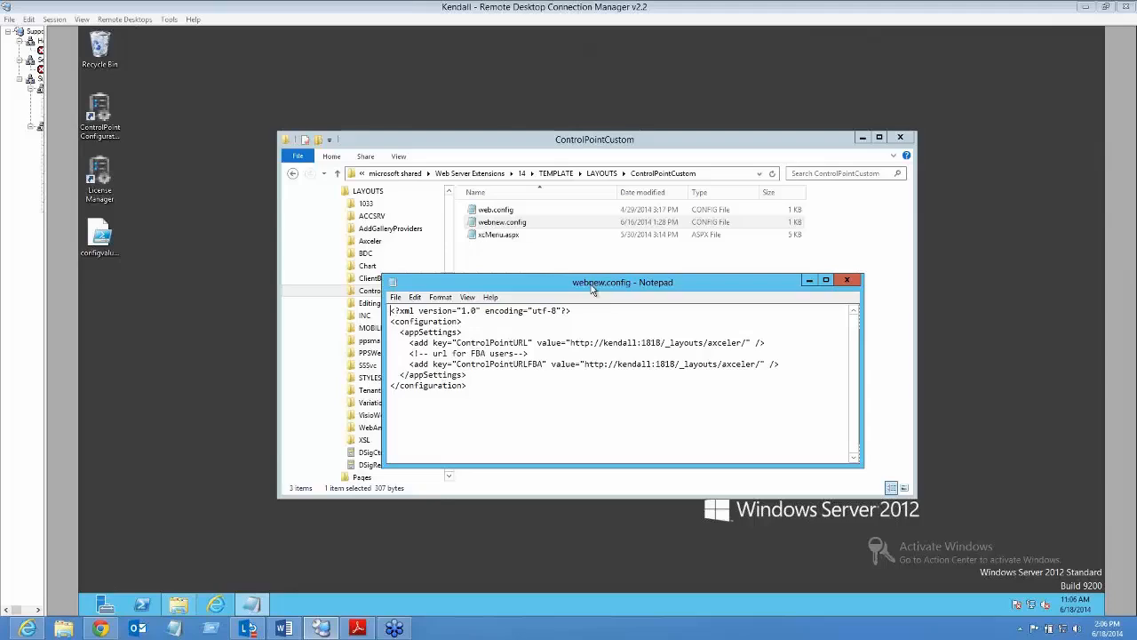
pyautogui.click(359, 629)
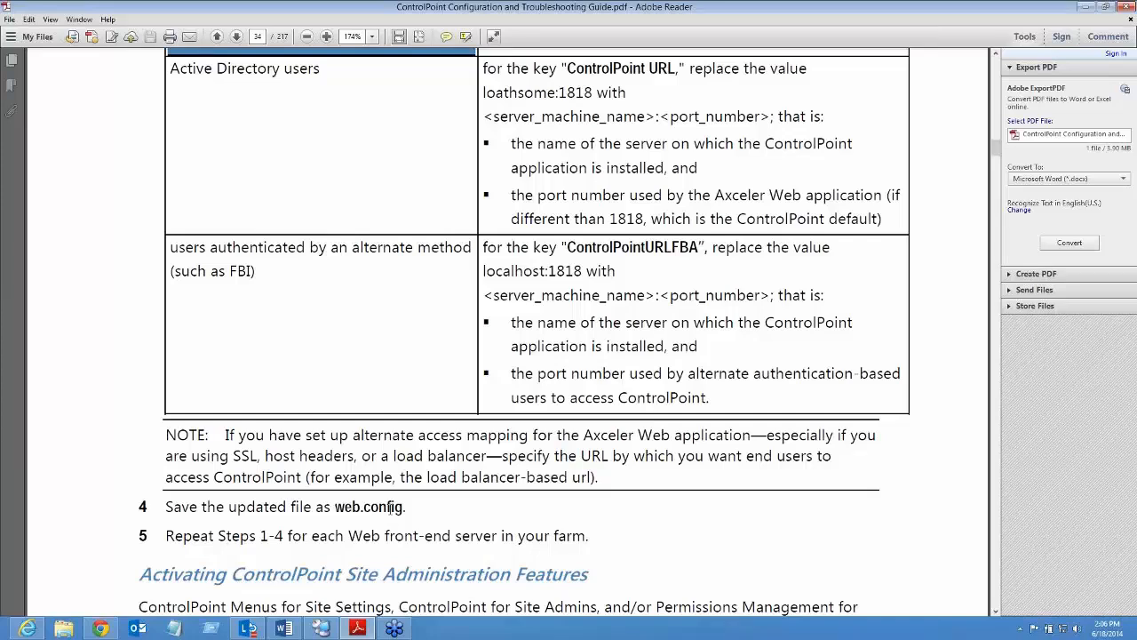
pyautogui.click(321, 628)
pyautogui.click(351, 609)
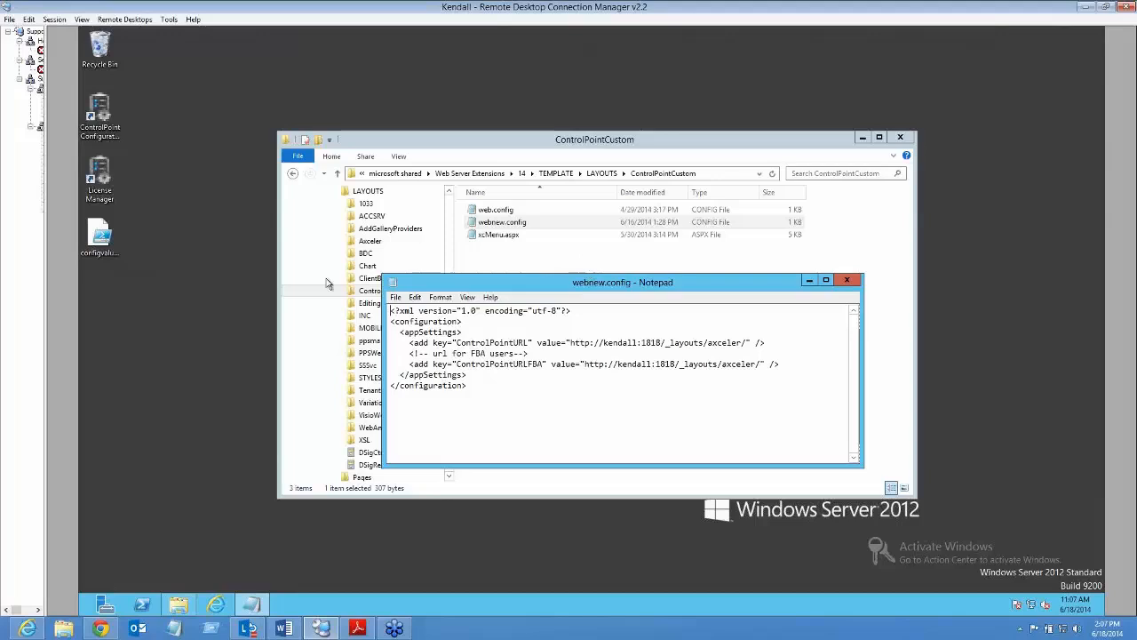
# Switch back to ControlPoint in the browser, open the Partners Site root site's settings and review its available site actions
pyautogui.click(36, 632)
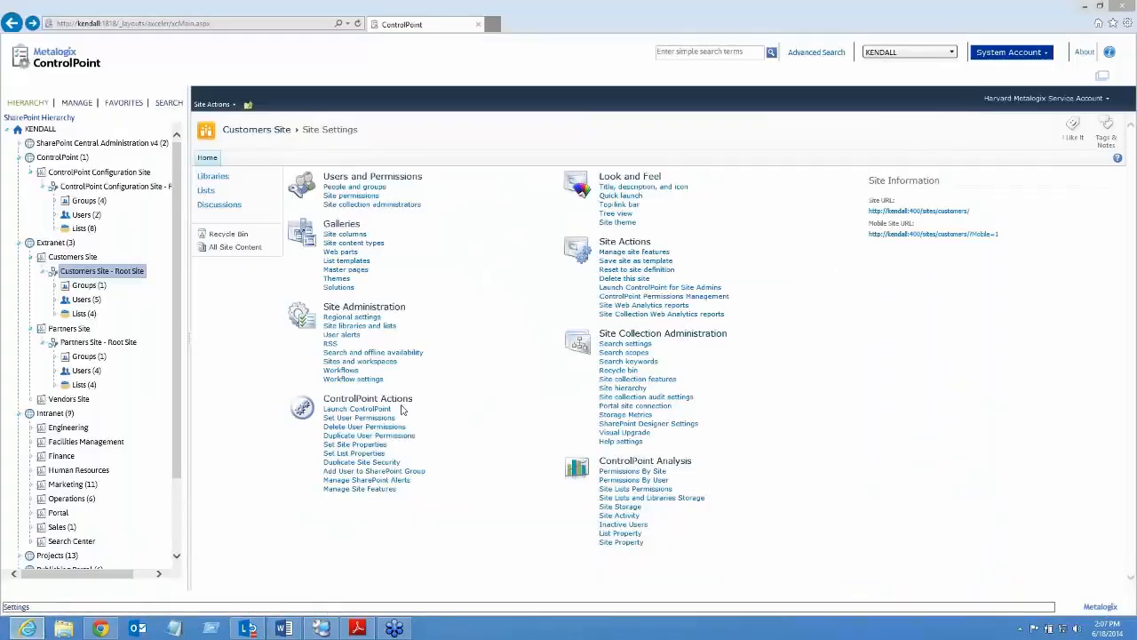
pyautogui.rightClick(99, 344)
pyautogui.click(127, 352)
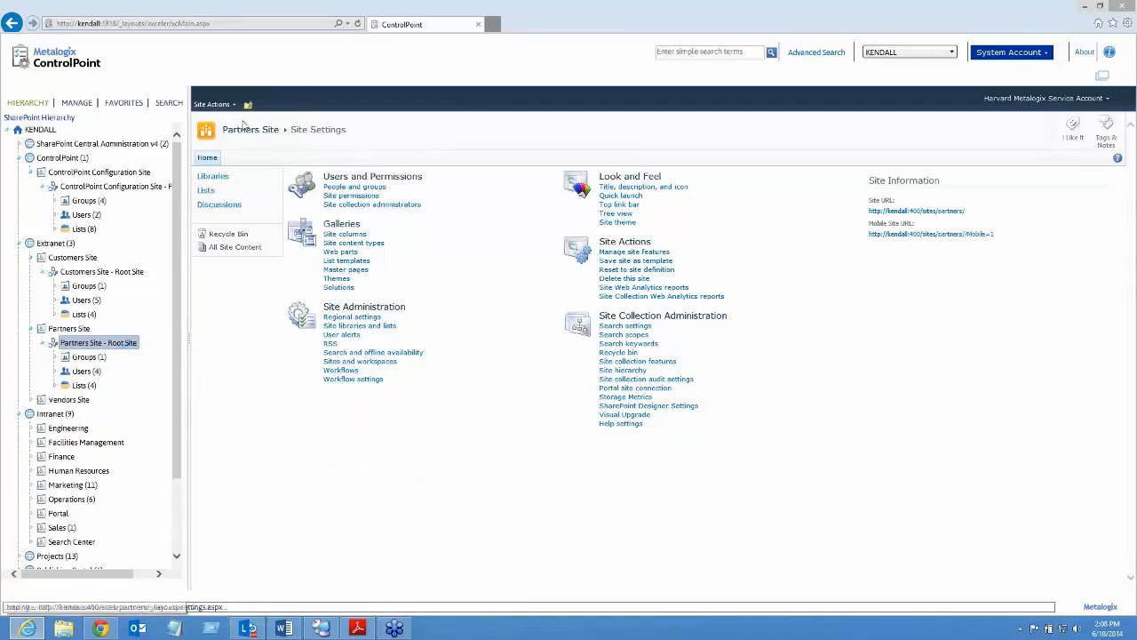
pyautogui.click(217, 105)
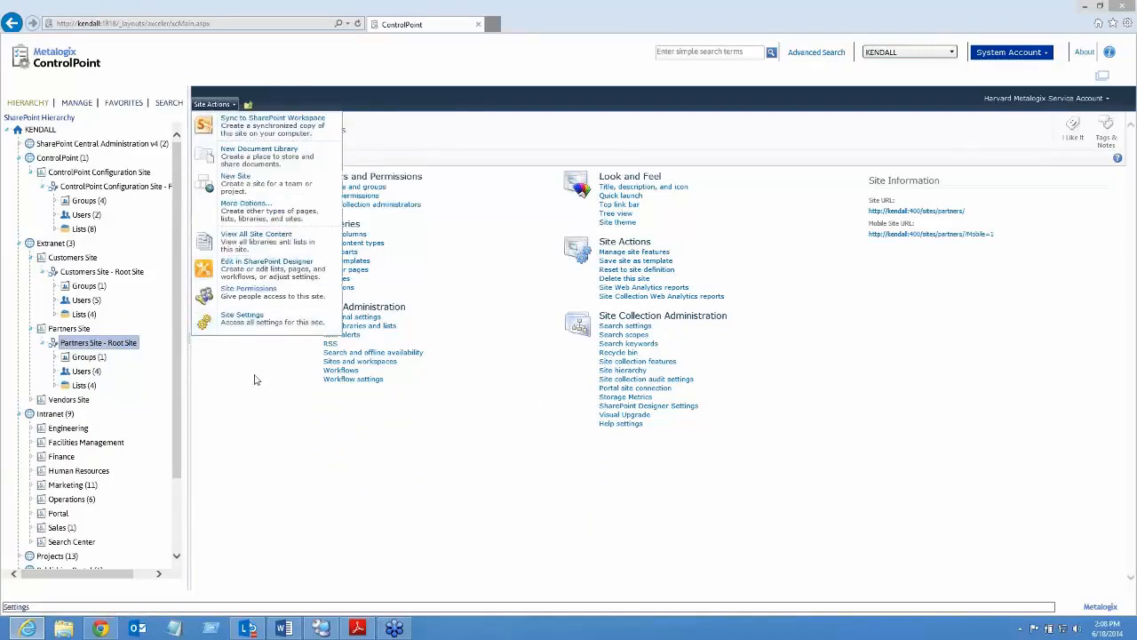
pyautogui.click(456, 416)
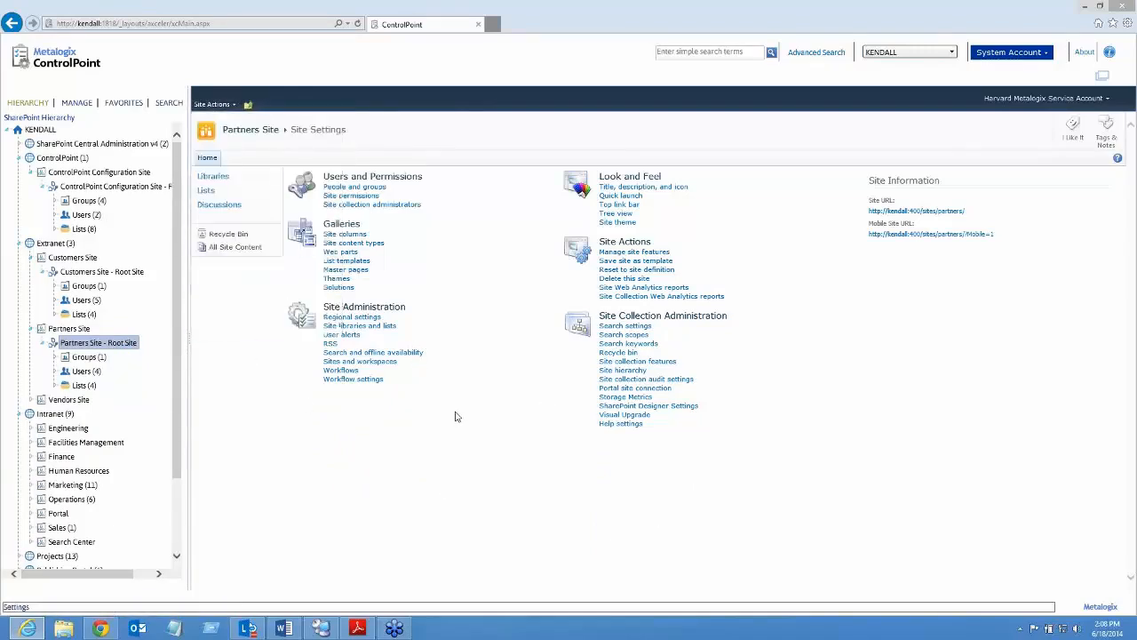
# Open Manage Site Features for the Partners Site root site and include hidden features in the list
pyautogui.rightClick(108, 345)
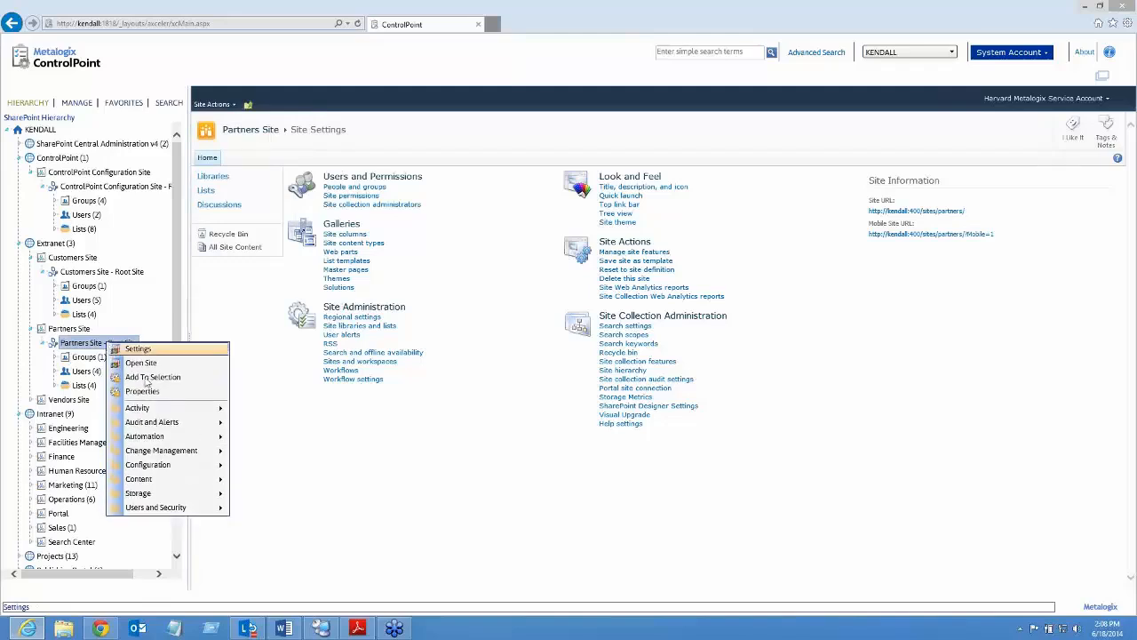
pyautogui.moveTo(193, 465)
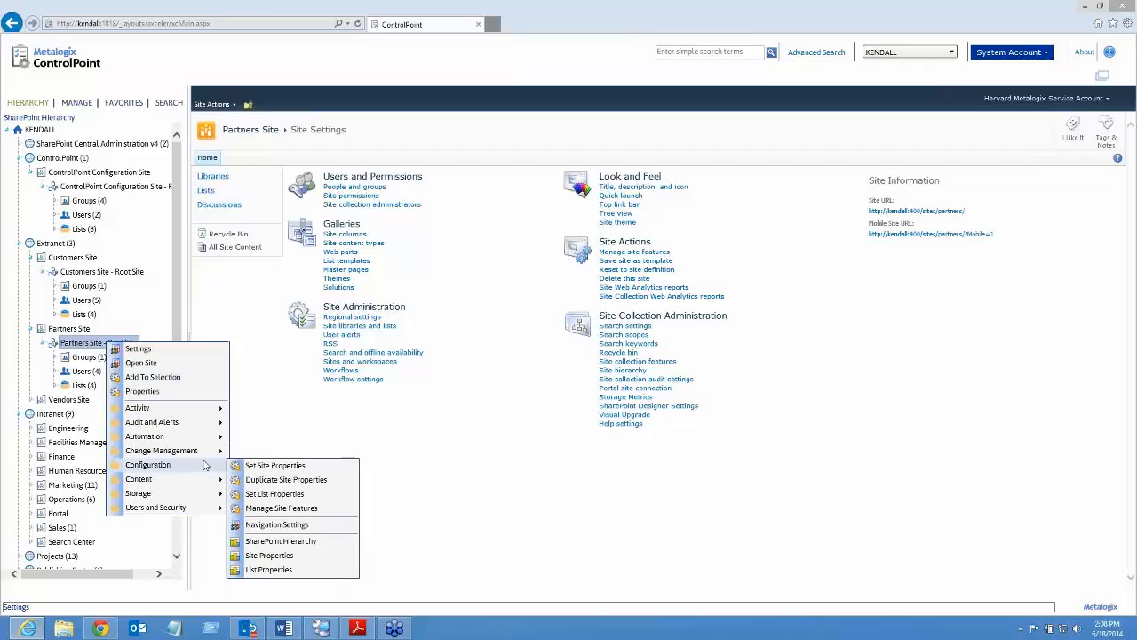
pyautogui.click(283, 508)
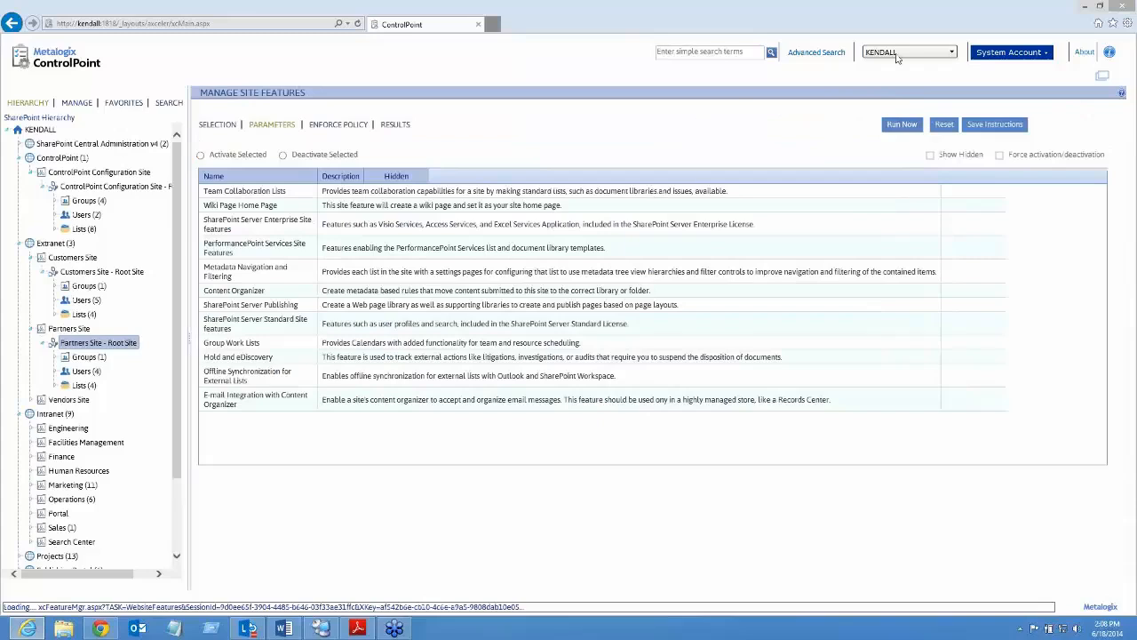
pyautogui.click(931, 155)
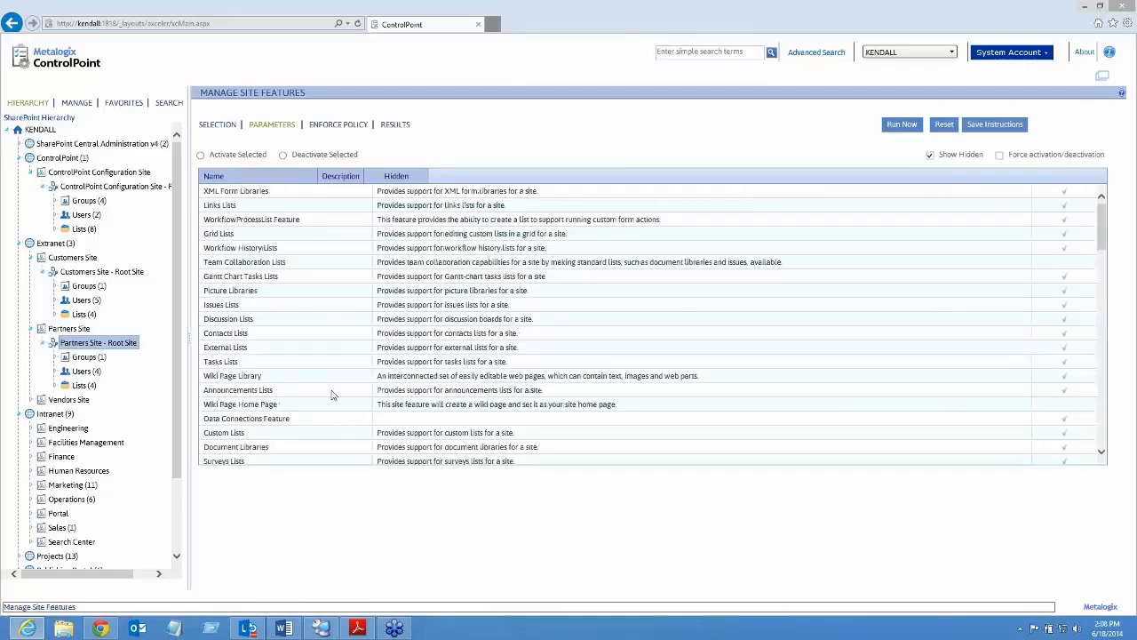
# Activate ControlPoint for Site Admins, customizable, ControlPoint Menus for Site Settings and ControlPoint Permissions Management for Site Admins on the Partners Site
pyautogui.click(214, 177)
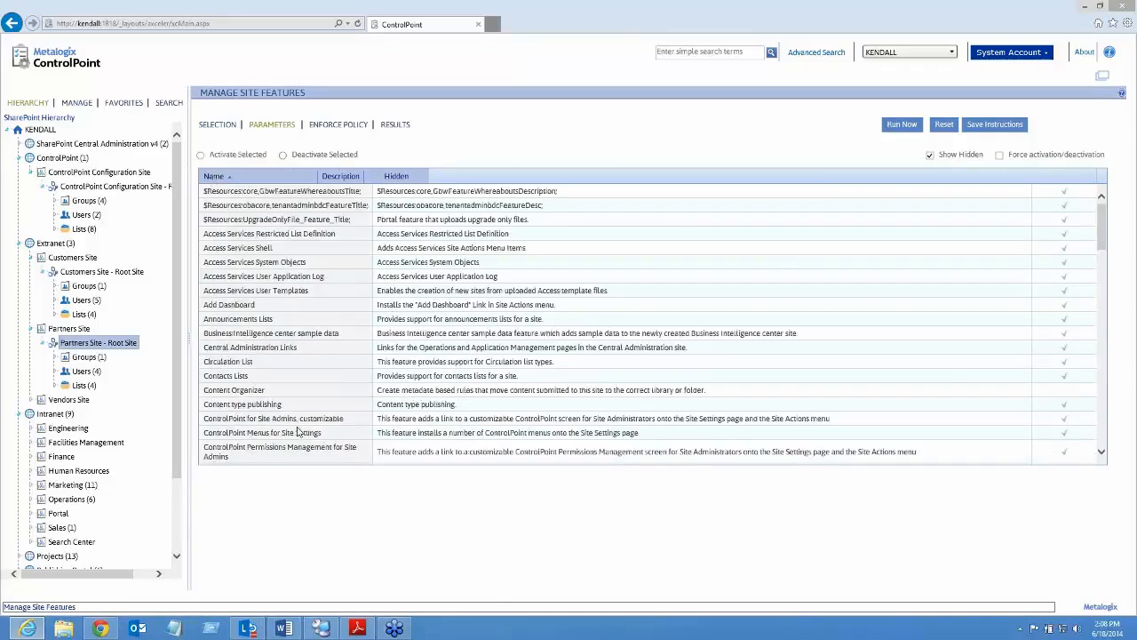
pyautogui.click(267, 420)
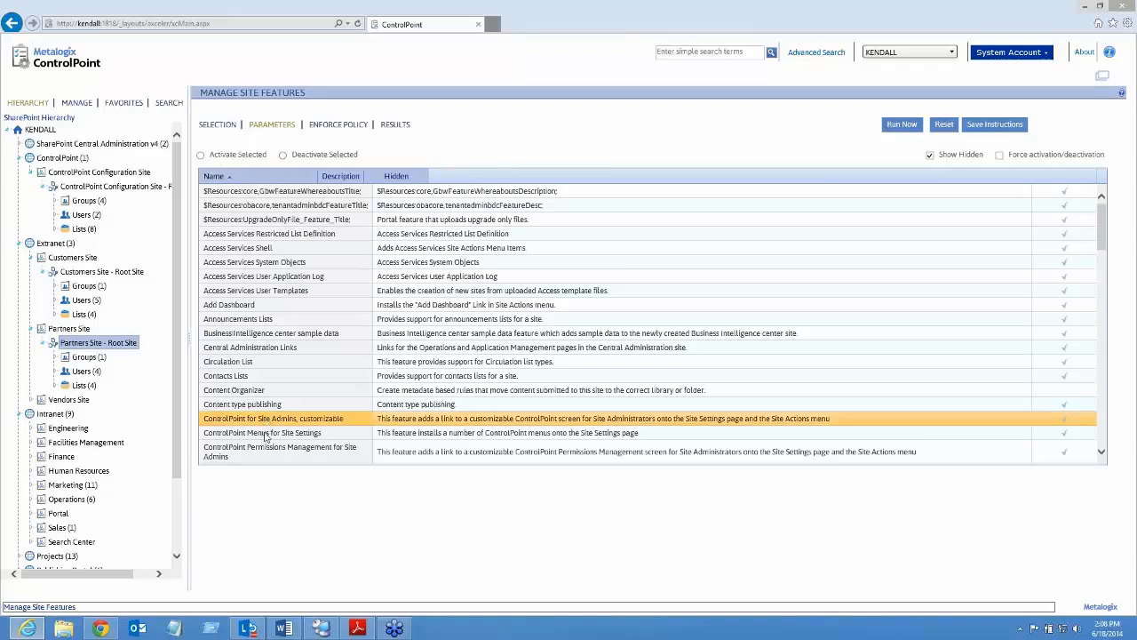
pyautogui.keyDown('ctrl'); pyautogui.click(265, 435); pyautogui.keyUp('ctrl')
pyautogui.keyDown('ctrl'); pyautogui.click(263, 449); pyautogui.keyUp('ctrl')
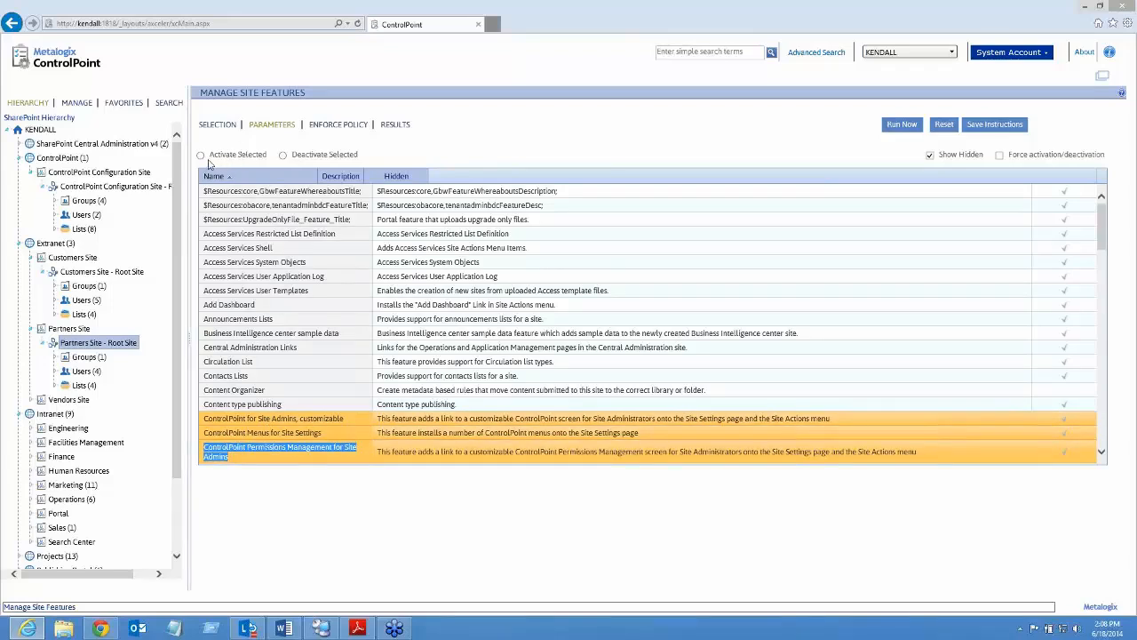
pyautogui.click(900, 127)
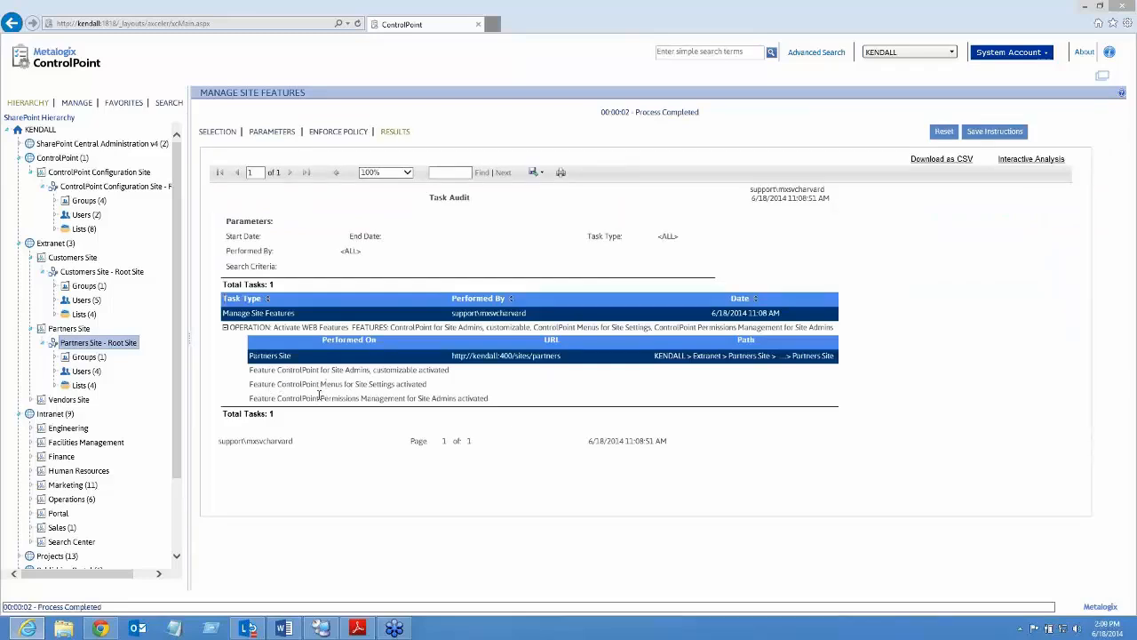
# Reopen the Partners Site root site's settings, test launching ControlPoint for Site Admins from its site actions, and close the launched page
pyautogui.rightClick(92, 346)
pyautogui.click(123, 350)
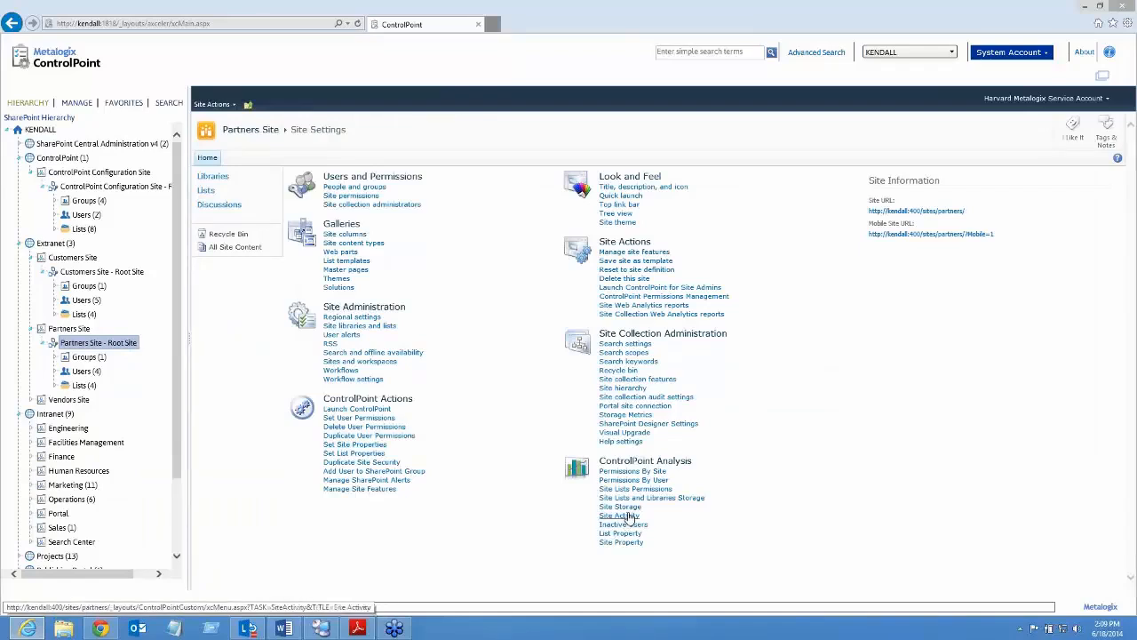
pyautogui.click(218, 108)
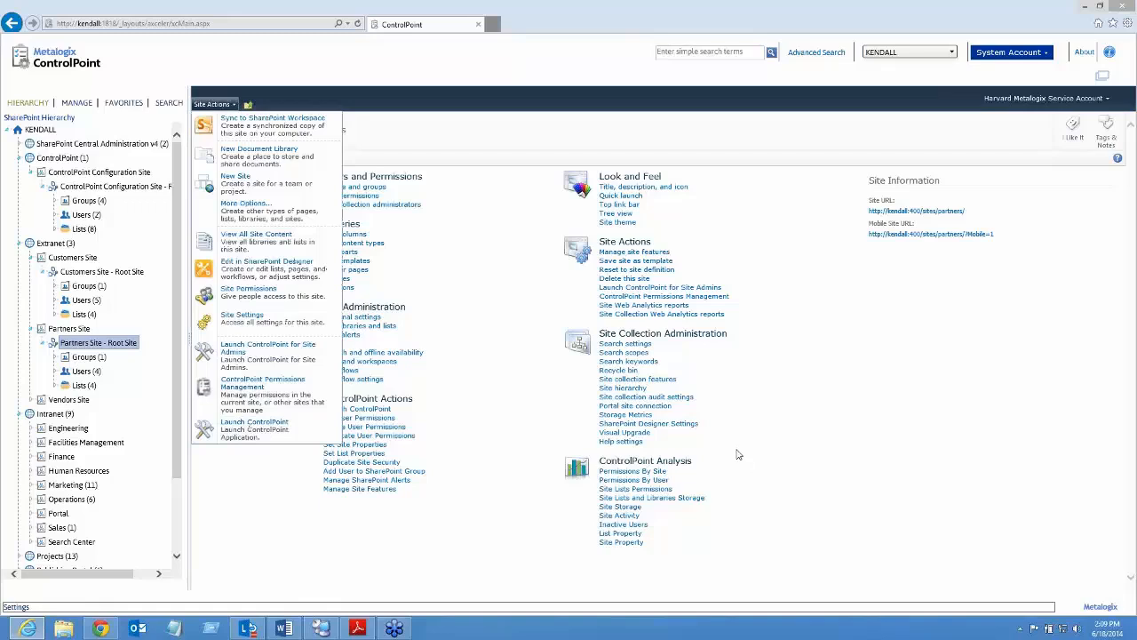
pyautogui.click(249, 355)
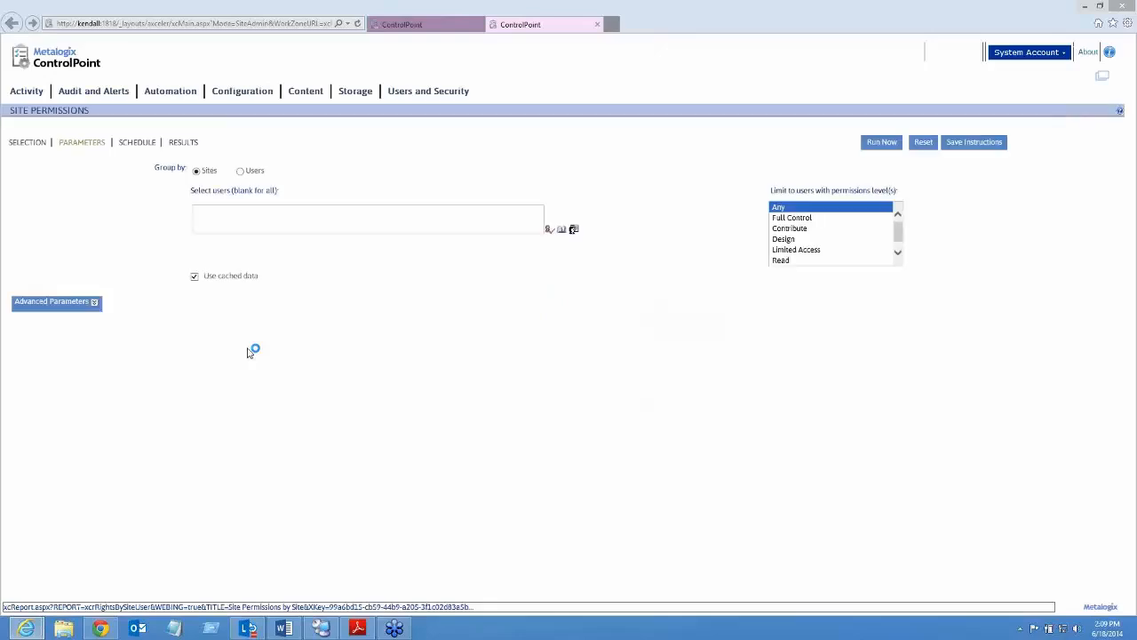
pyautogui.click(597, 25)
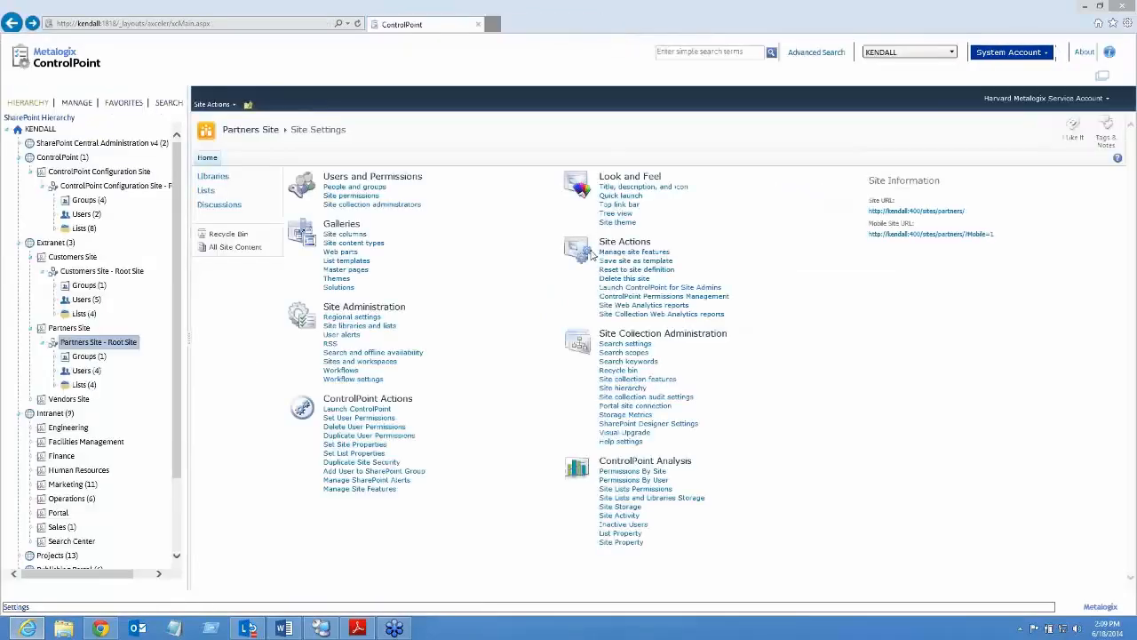
# Switch to the Kendall remote desktop, close webnew.config in Notepad, and rename web.config in the ControlPointCustom folder to webbroken.config
pyautogui.click(324, 629)
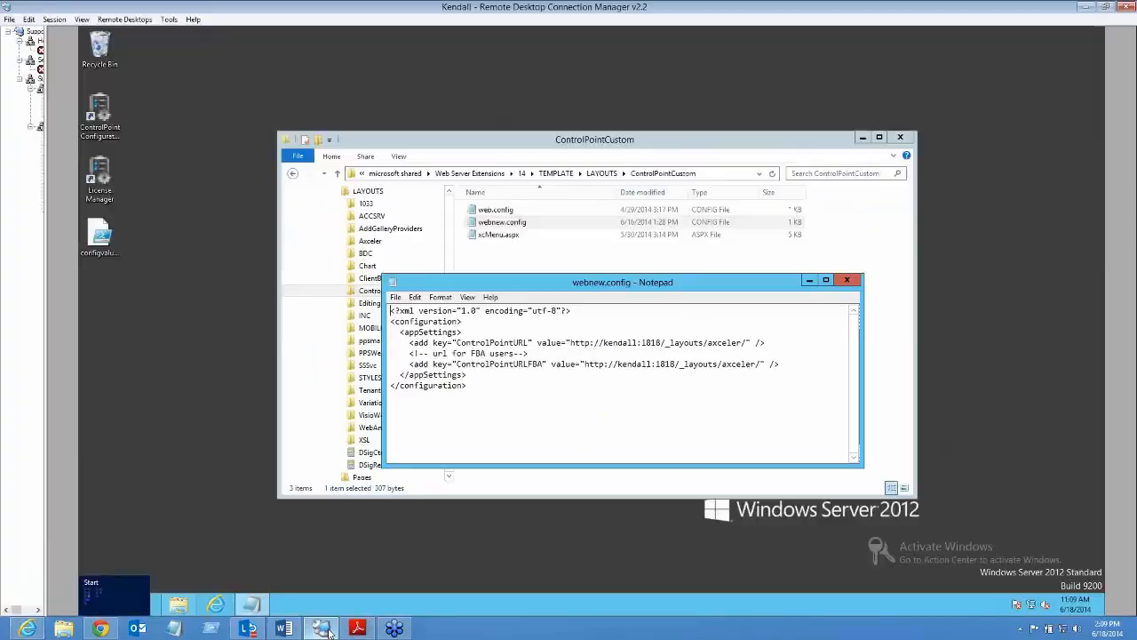
pyautogui.click(849, 280)
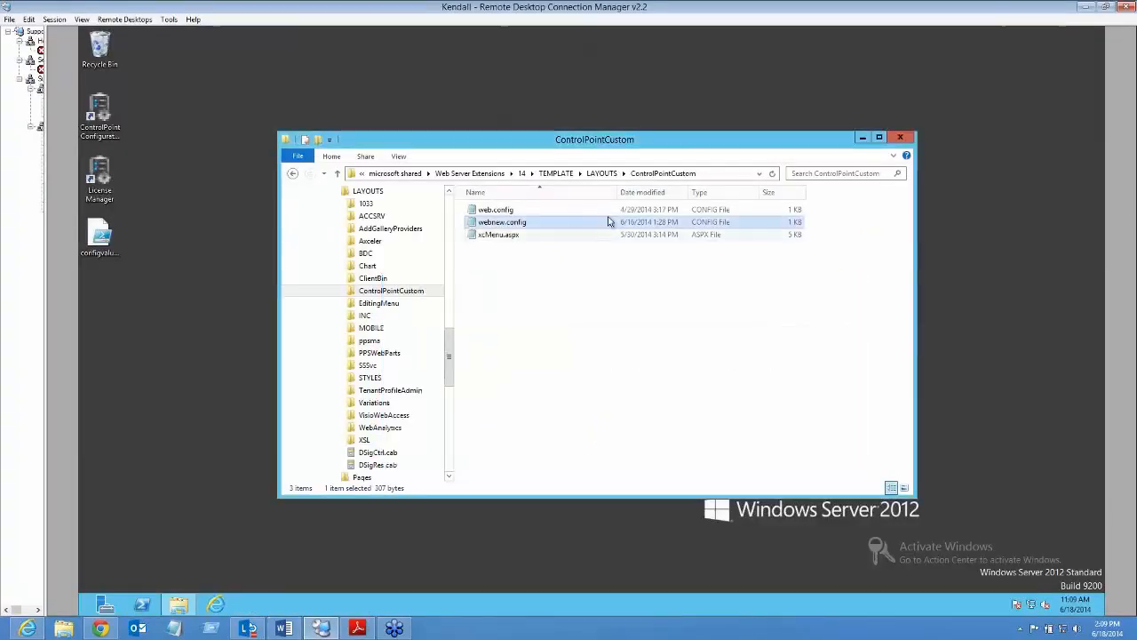
pyautogui.click(499, 212)
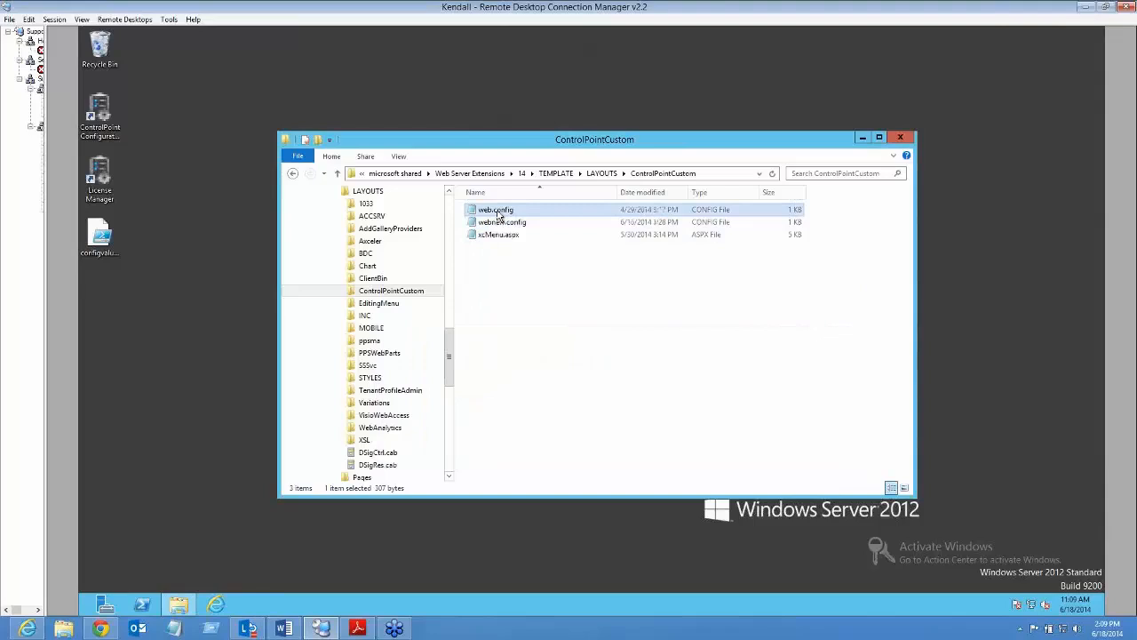
pyautogui.rightClick(497, 211)
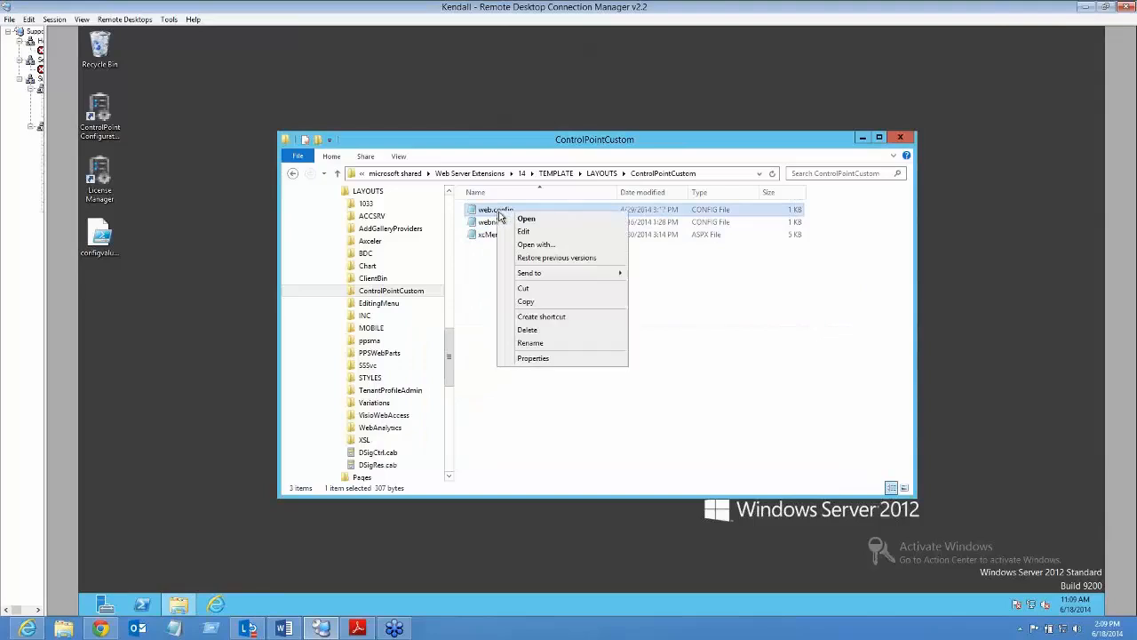
pyautogui.click(531, 342)
pyautogui.click(498, 210)
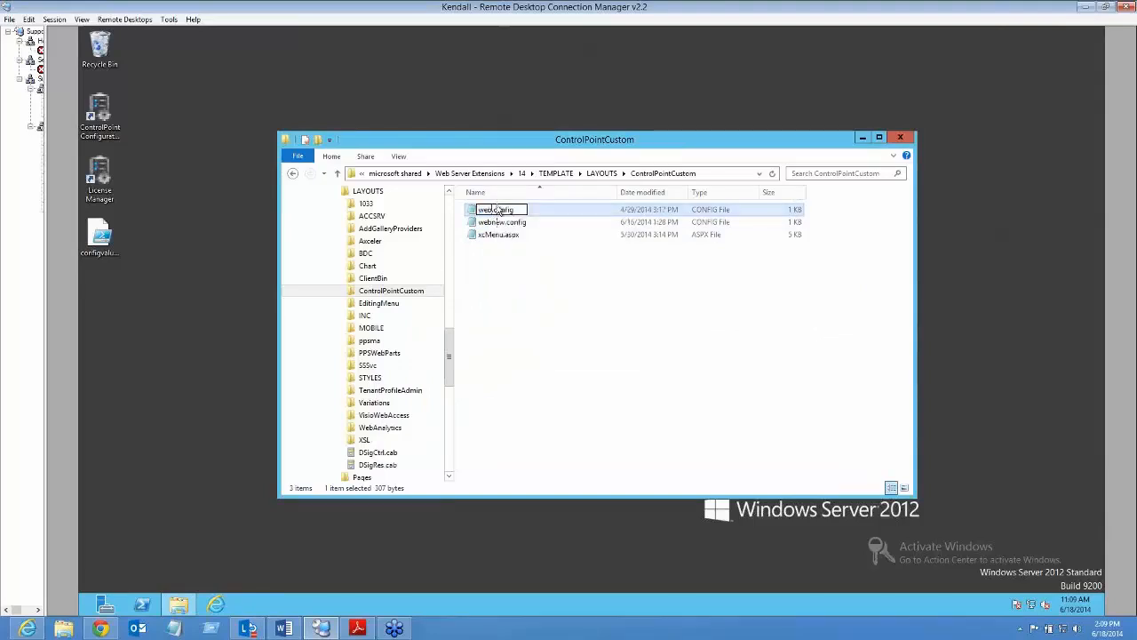
pyautogui.write('broken')
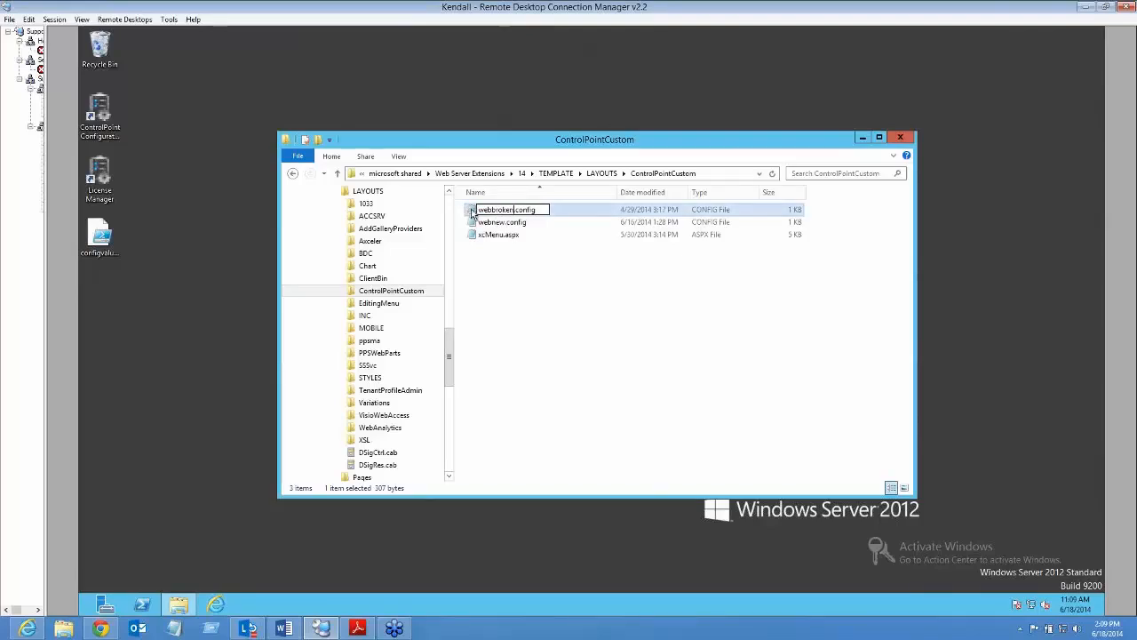
pyautogui.press('Return')
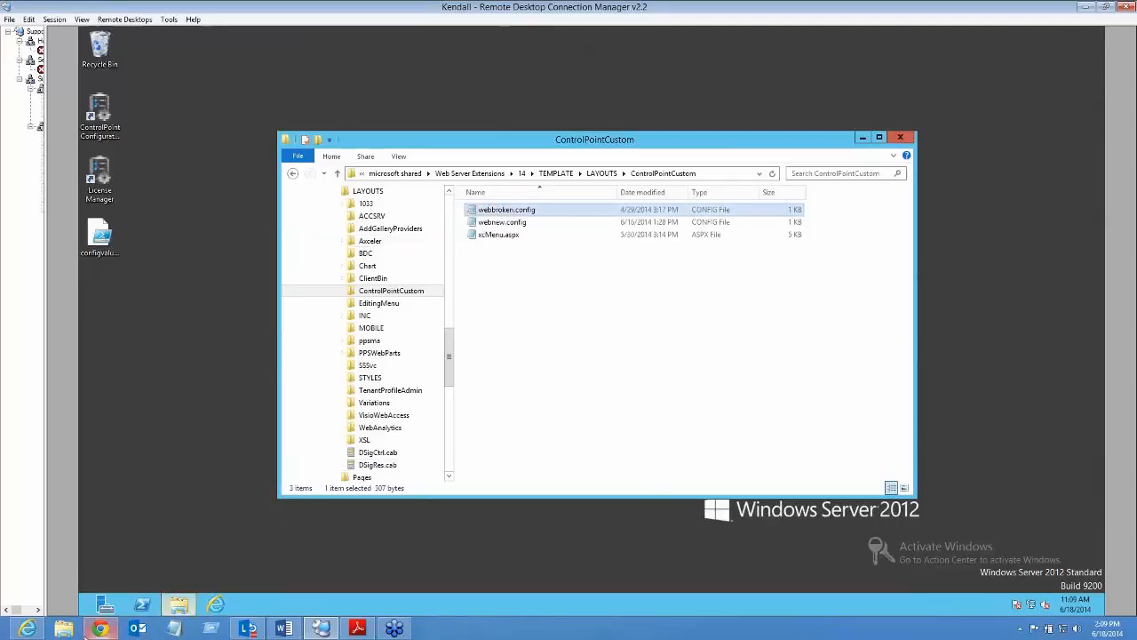
# Switch back to the browser, test launching ControlPoint for Site Admins with web.config renamed, and close the resulting page
pyautogui.click(29, 628)
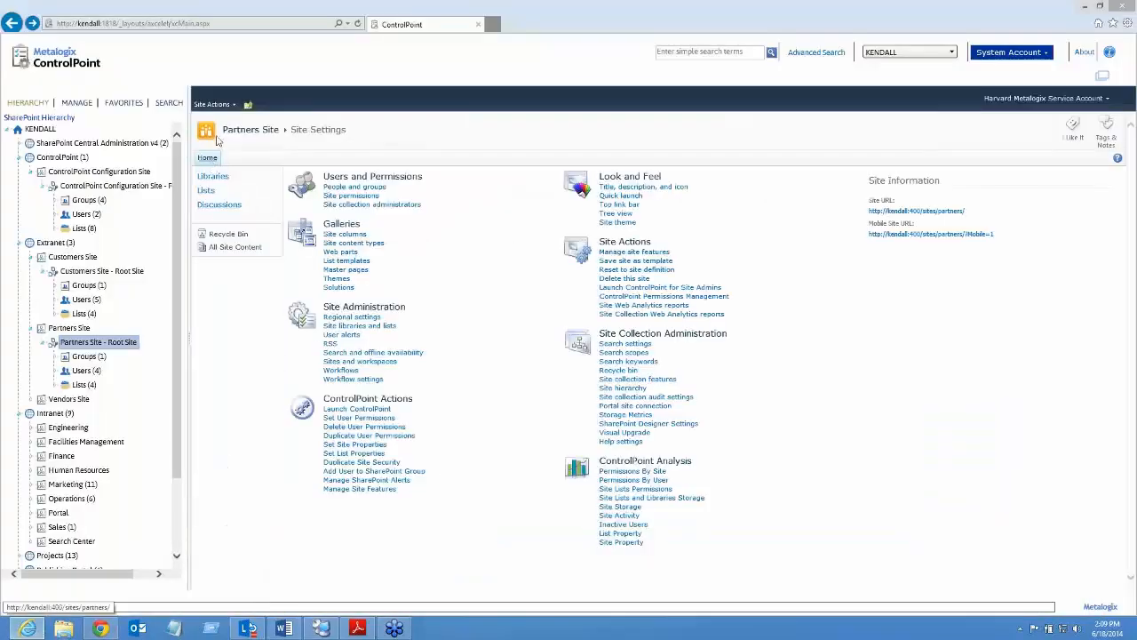
pyautogui.click(213, 104)
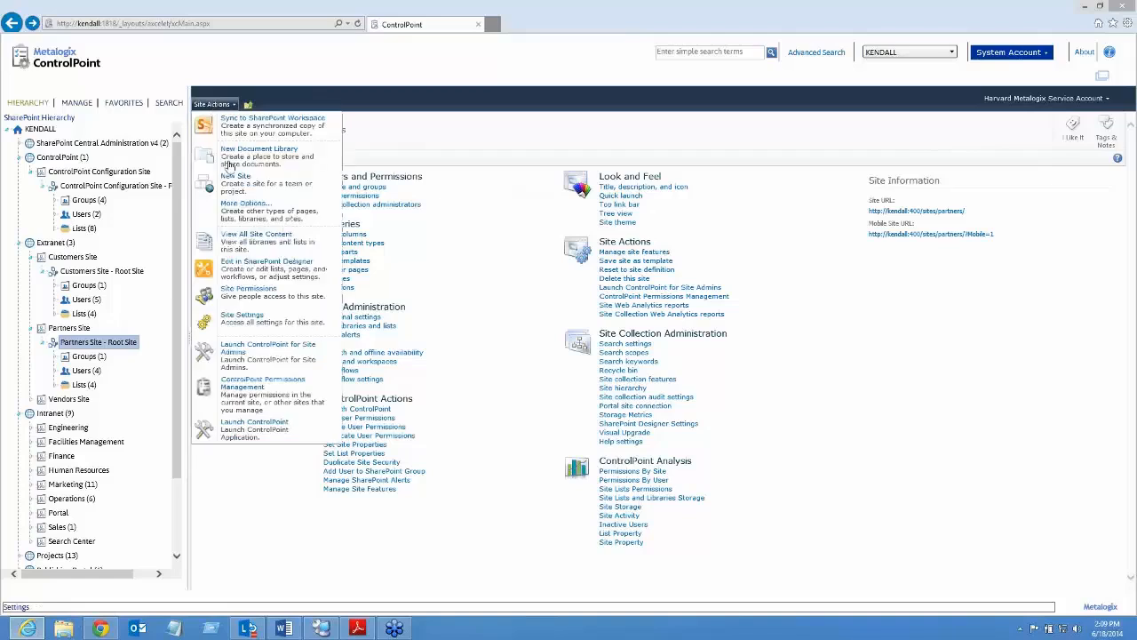
pyautogui.click(268, 353)
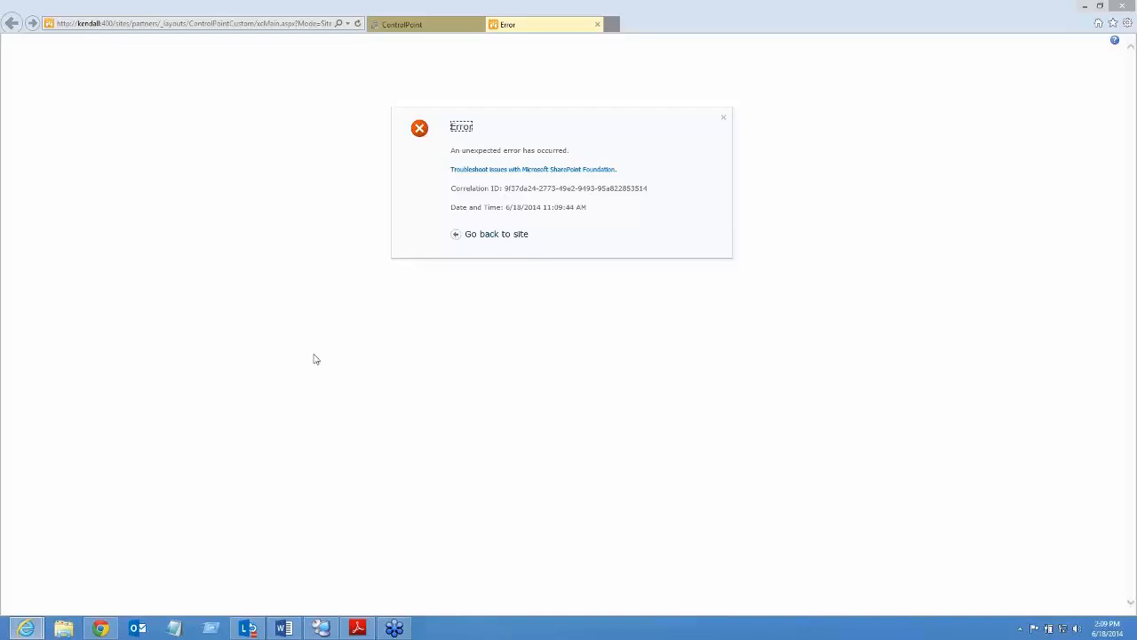
pyautogui.click(598, 25)
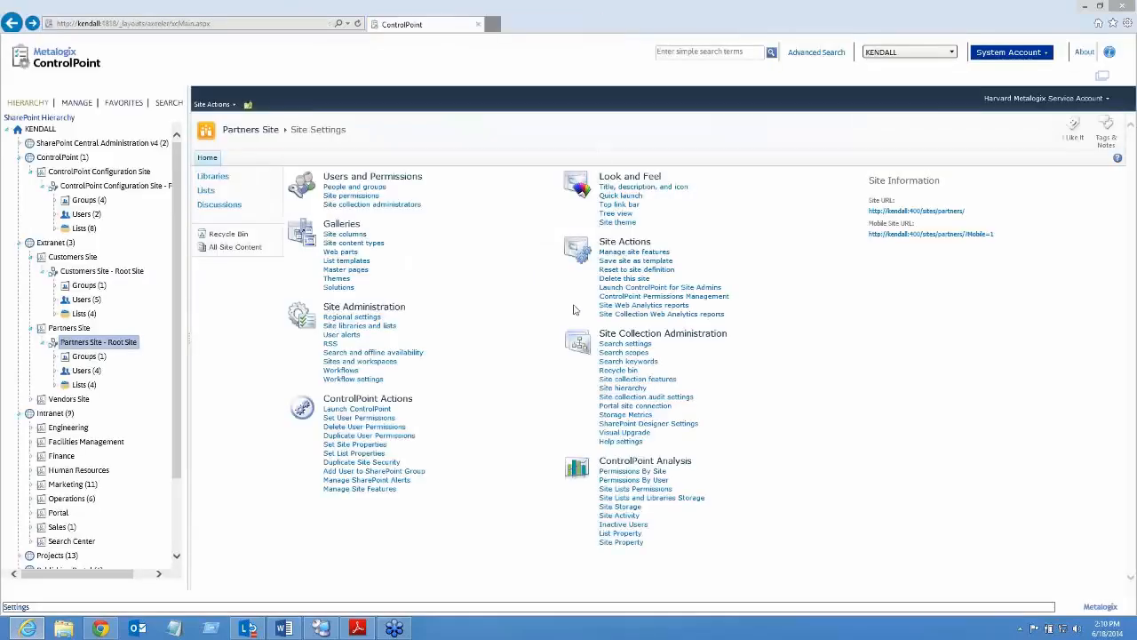
# Return to the Kendall remote desktop and rename webbroken.config in the ControlPointCustom folder back to web.config
pyautogui.click(321, 628)
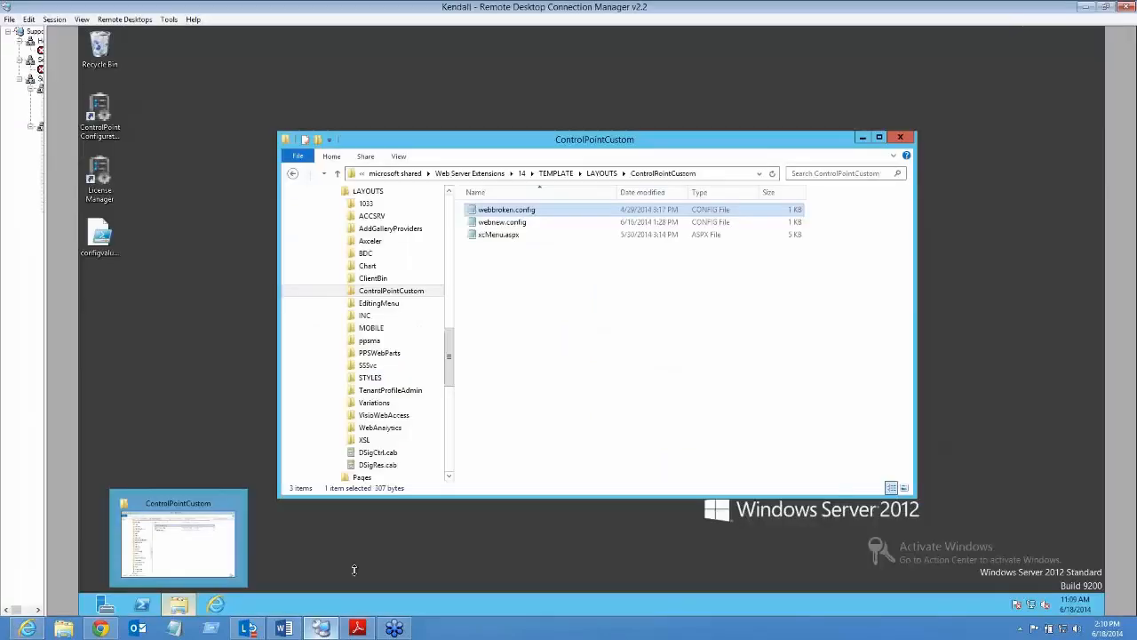
pyautogui.rightClick(494, 212)
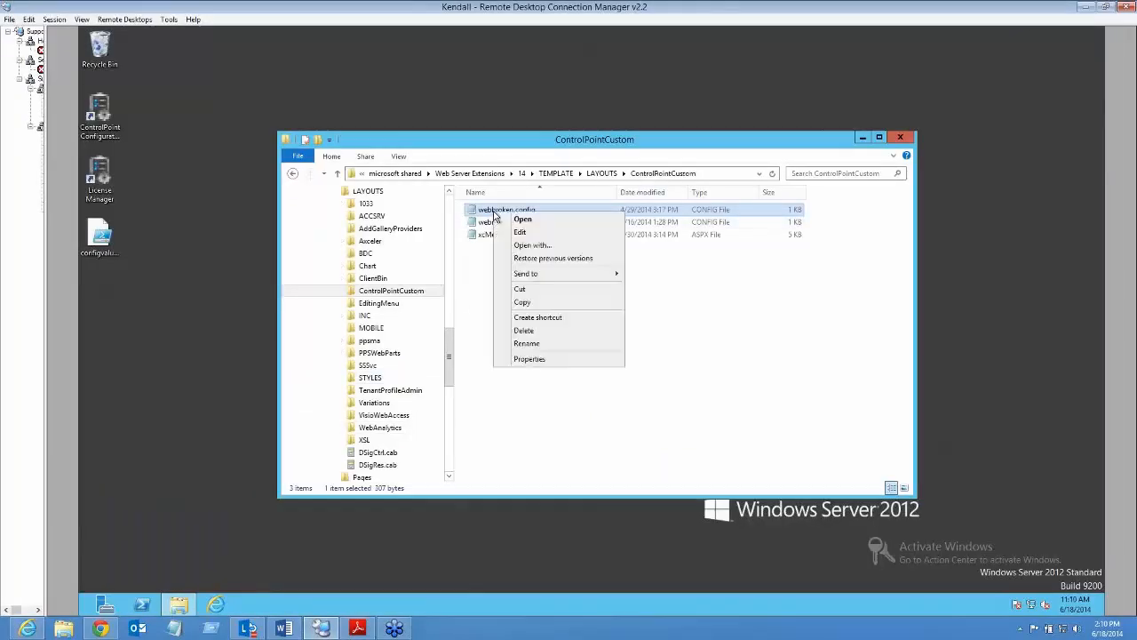
pyautogui.click(526, 343)
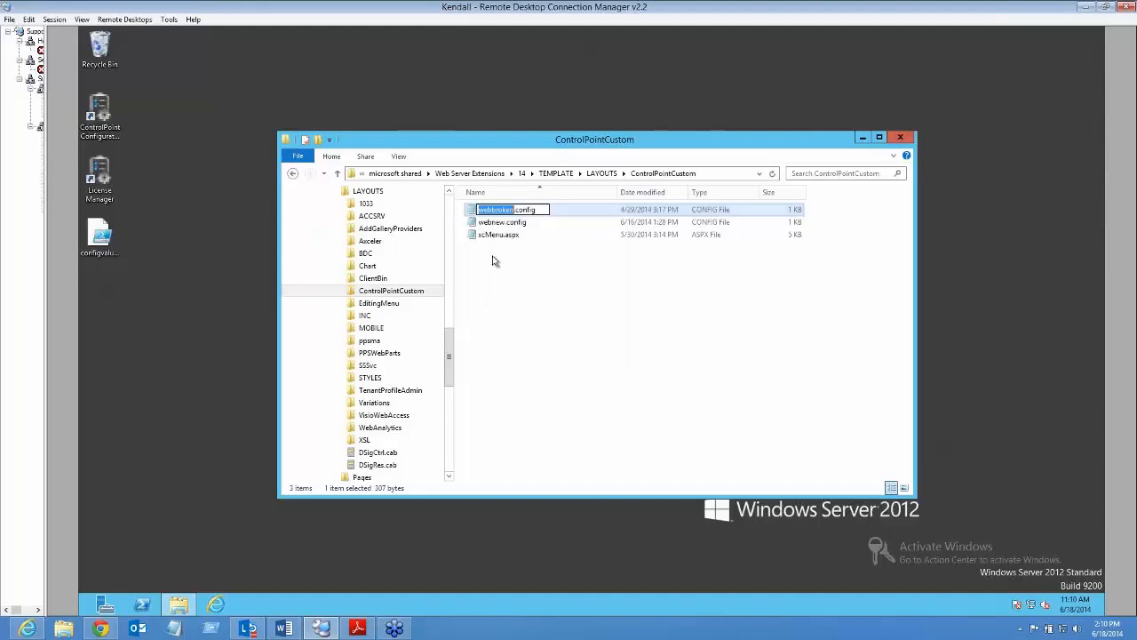
pyautogui.click(492, 210)
pyautogui.moveTo(491, 209); pyautogui.dragTo(515, 210)
pyautogui.press('BackSpace')
pyautogui.press('Return')
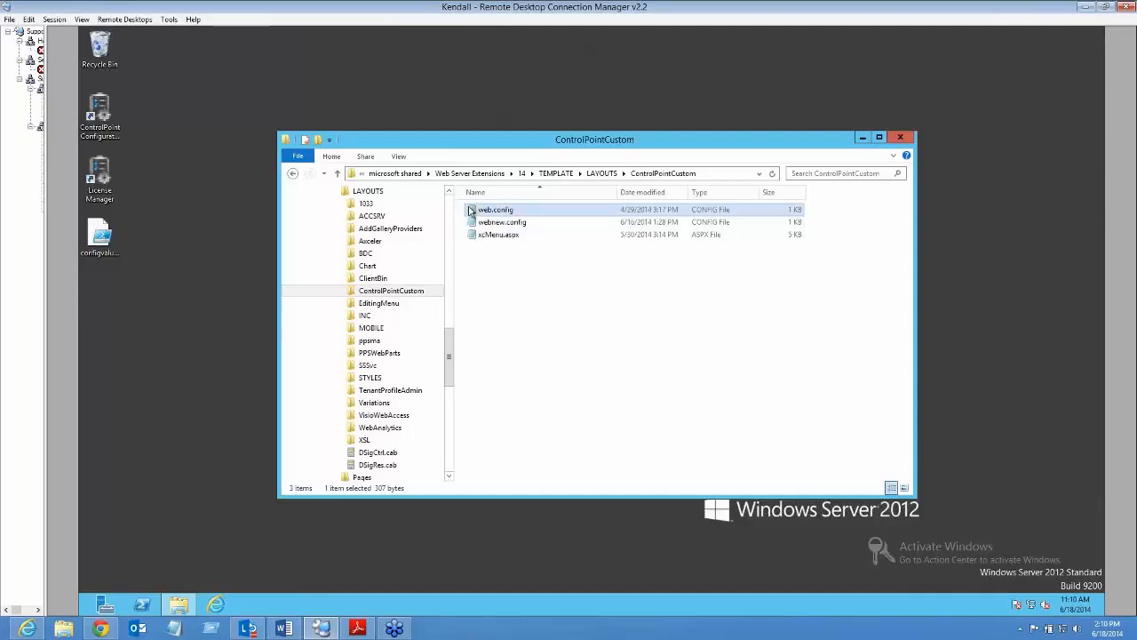
# Return to the Partners Site settings in the browser and launch ControlPoint for Site Admins again with web.config restored
pyautogui.click(27, 630)
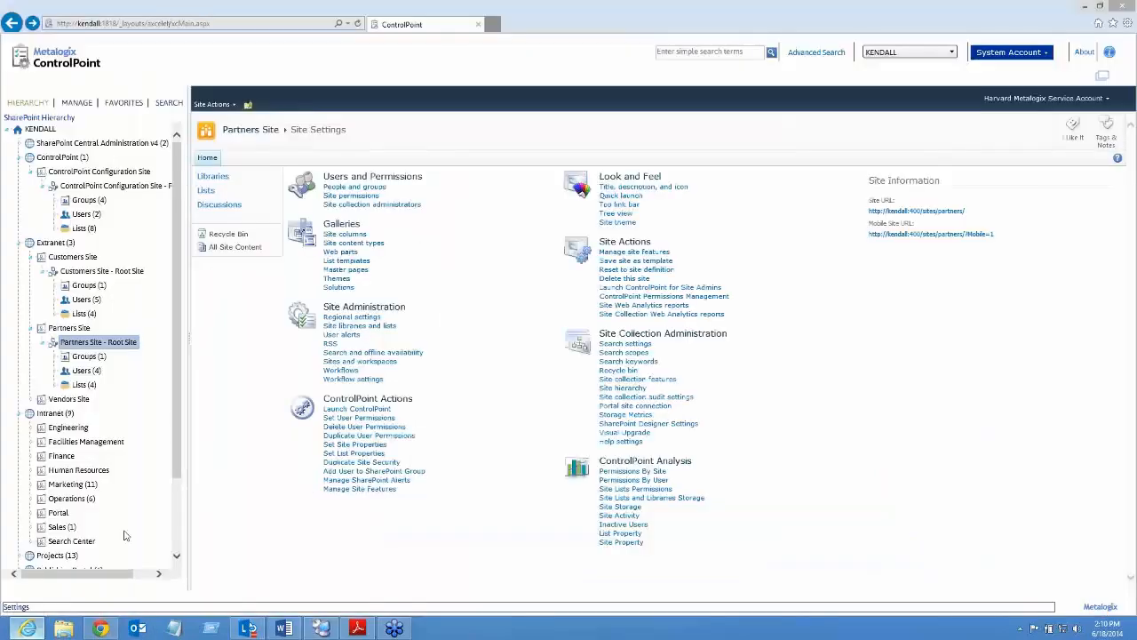
pyautogui.click(215, 105)
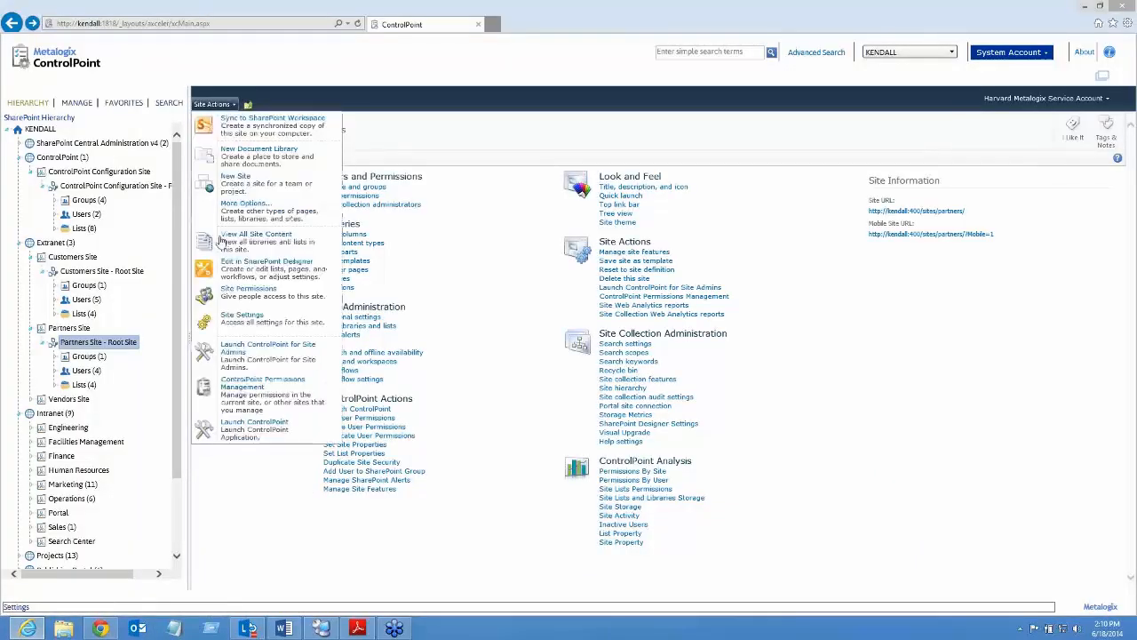
pyautogui.click(240, 354)
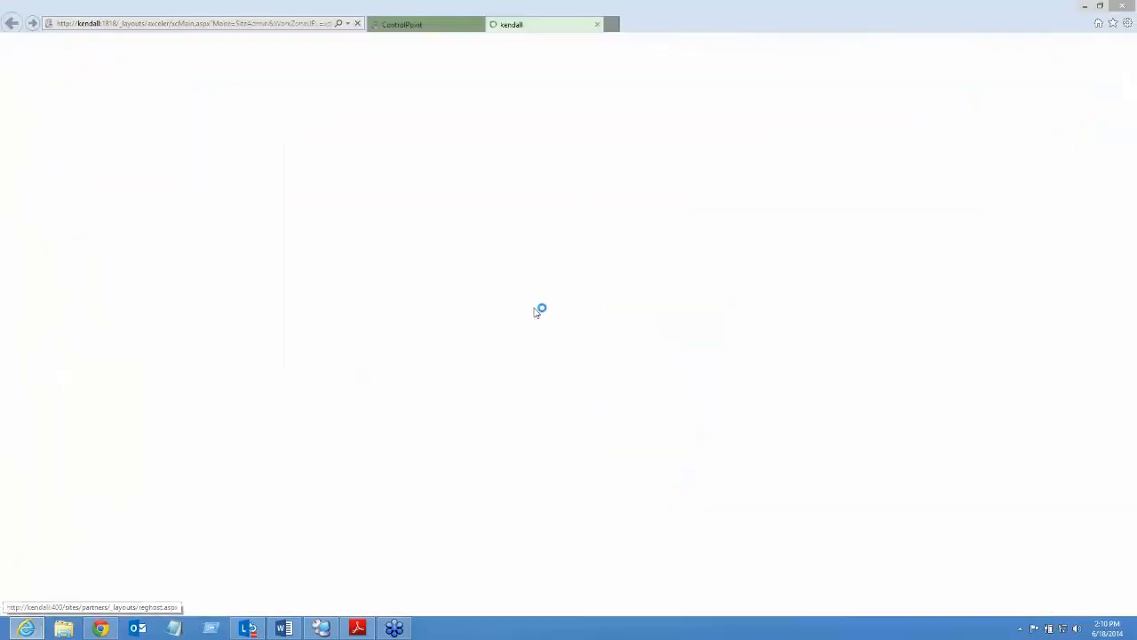